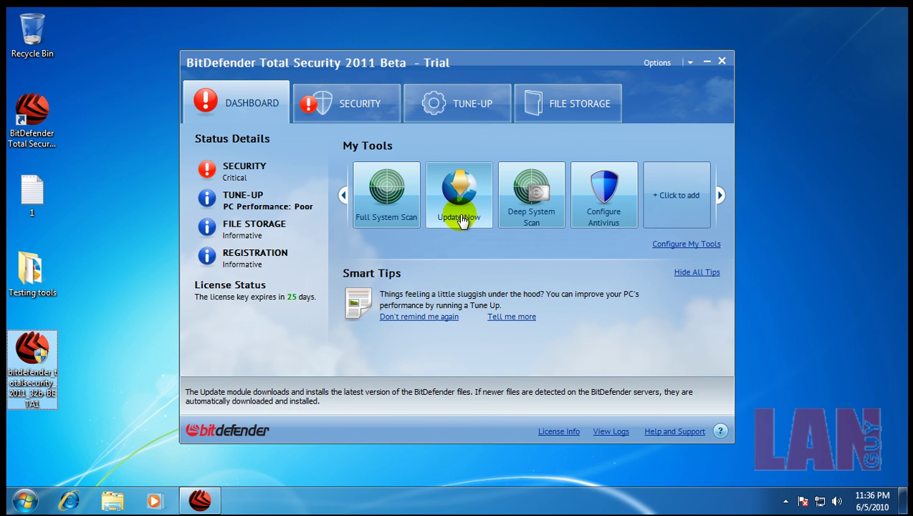
Update BitDefender's virus signatures and product files, and show the Update module.
{"action": "left_click", "coordinate": [445, 195]}
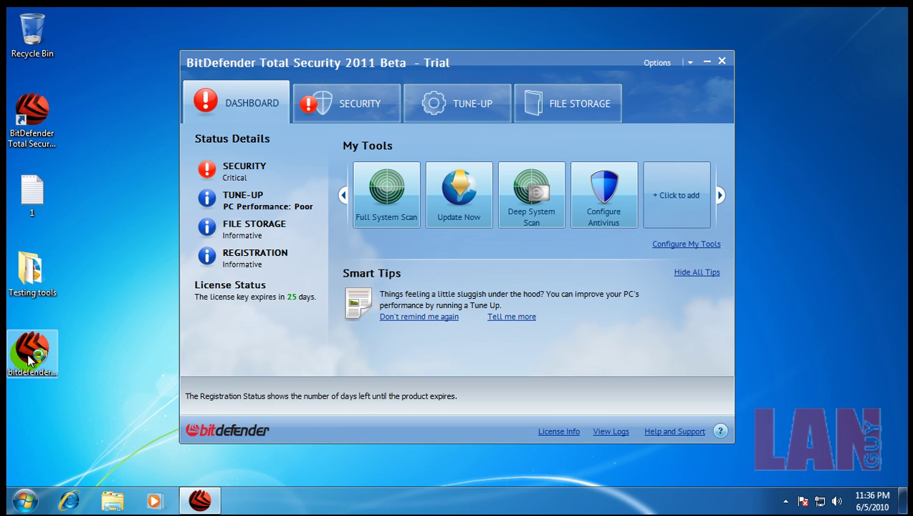
{"action": "left_click", "coordinate": [117, 351]}
{"action": "left_click", "coordinate": [37, 366]}
{"action": "left_click", "coordinate": [299, 364]}
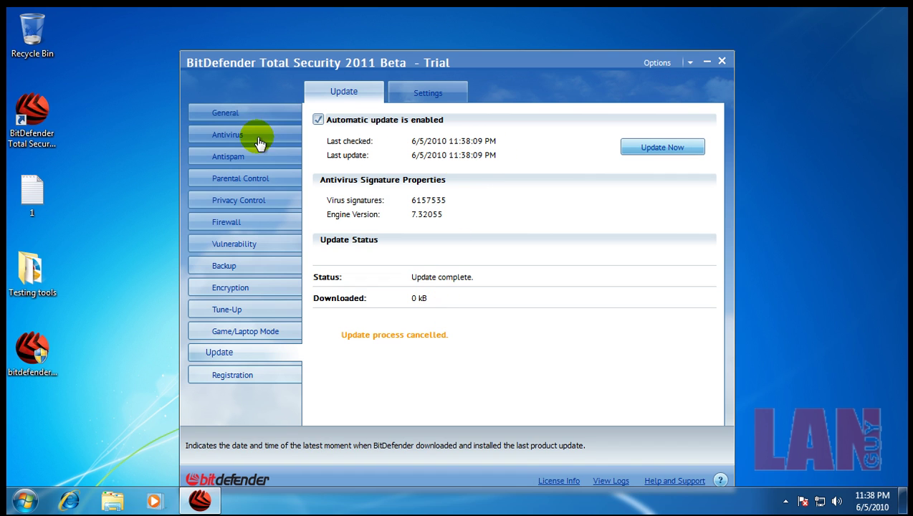
Set the Intrusion Detection System to its default level, Medium, in the Antivirus advanced settings and save the change.
{"action": "left_click", "coordinate": [266, 113]}
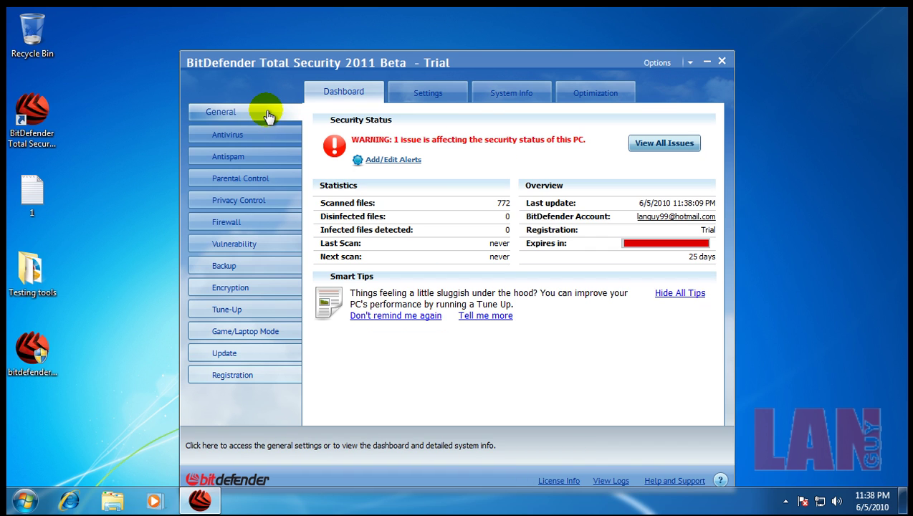
{"action": "left_click", "coordinate": [237, 138]}
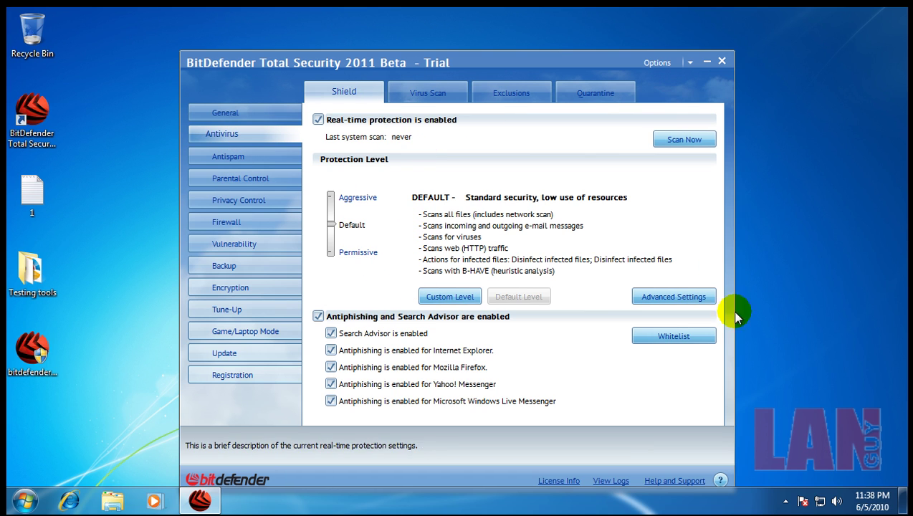
{"action": "left_click", "coordinate": [685, 298]}
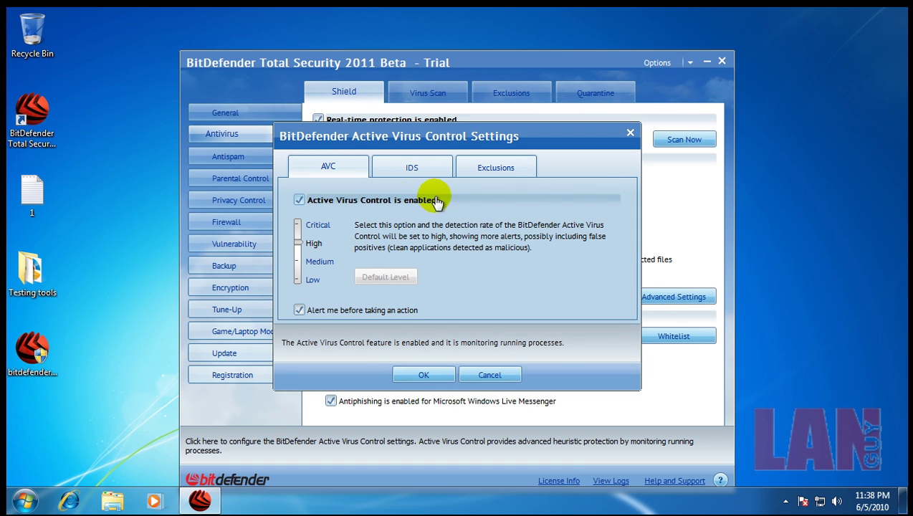
{"action": "left_click", "coordinate": [405, 168]}
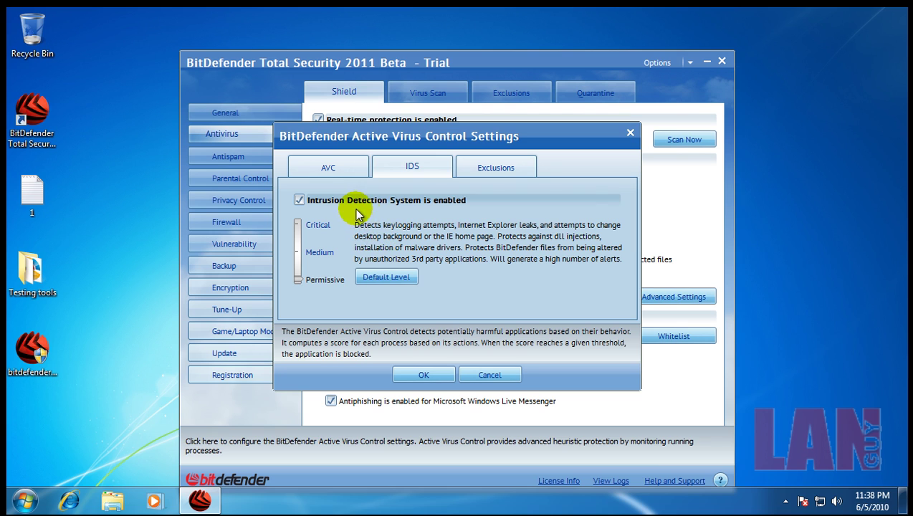
{"action": "left_click", "coordinate": [483, 164]}
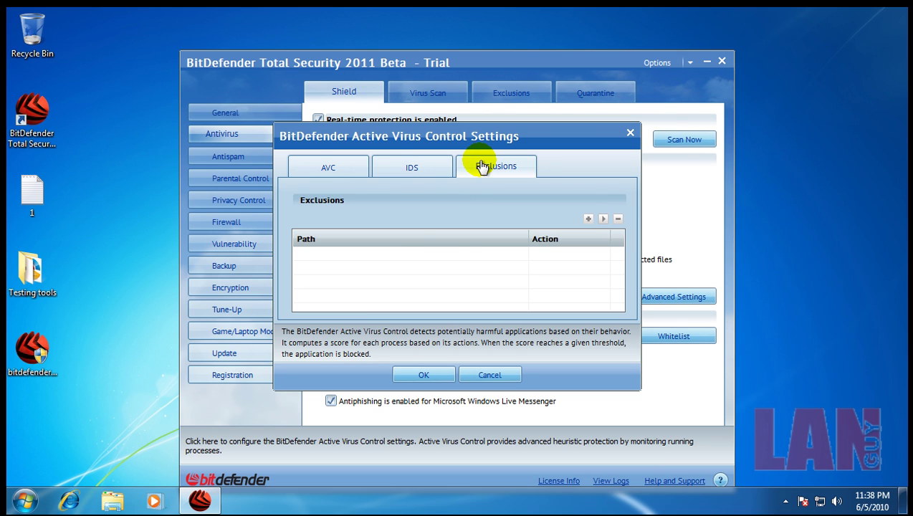
{"action": "left_click", "coordinate": [401, 172]}
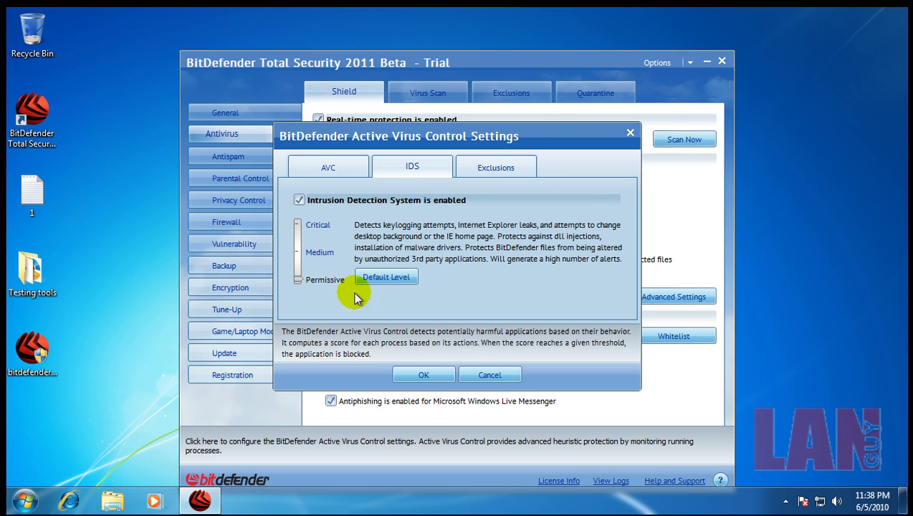
{"action": "left_click", "coordinate": [378, 278]}
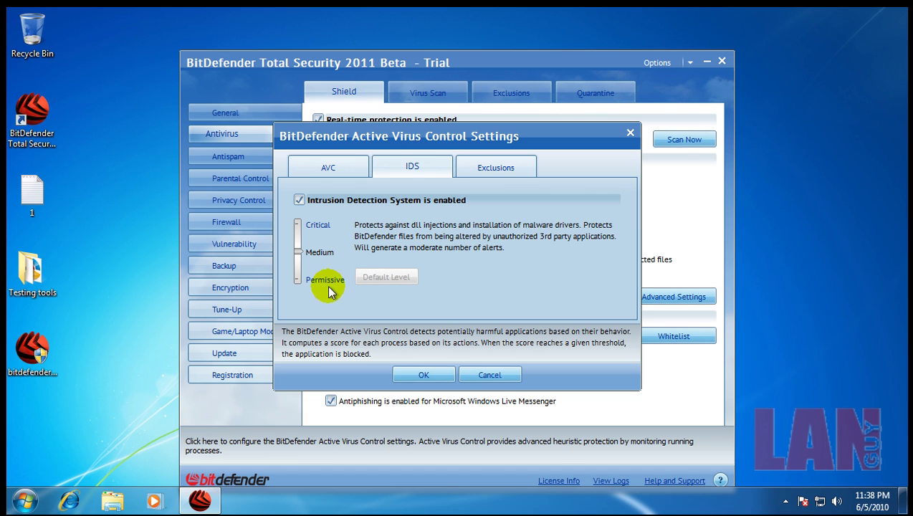
{"action": "left_click", "coordinate": [334, 176]}
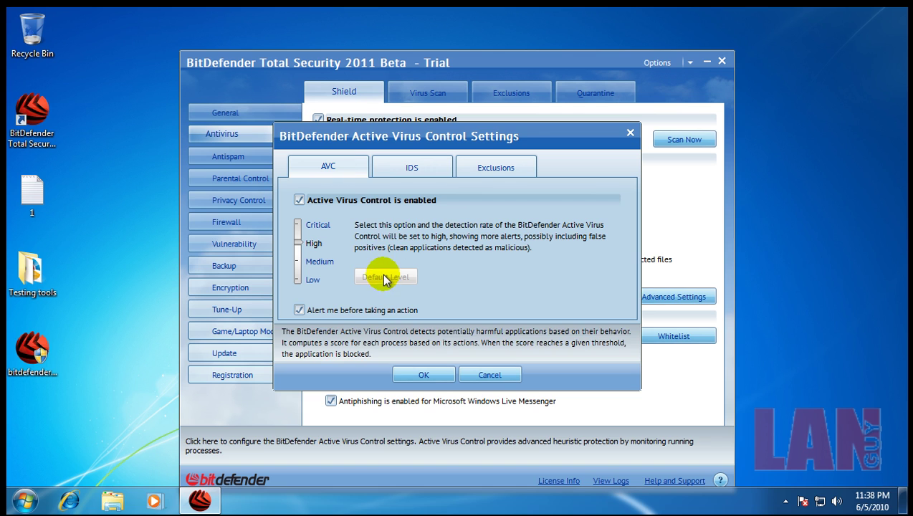
{"action": "left_click", "coordinate": [421, 171]}
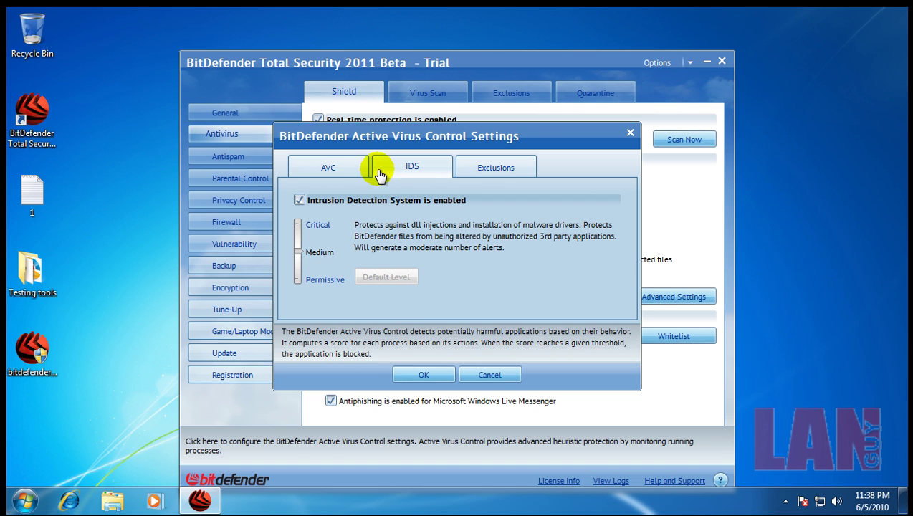
{"action": "left_click", "coordinate": [422, 375]}
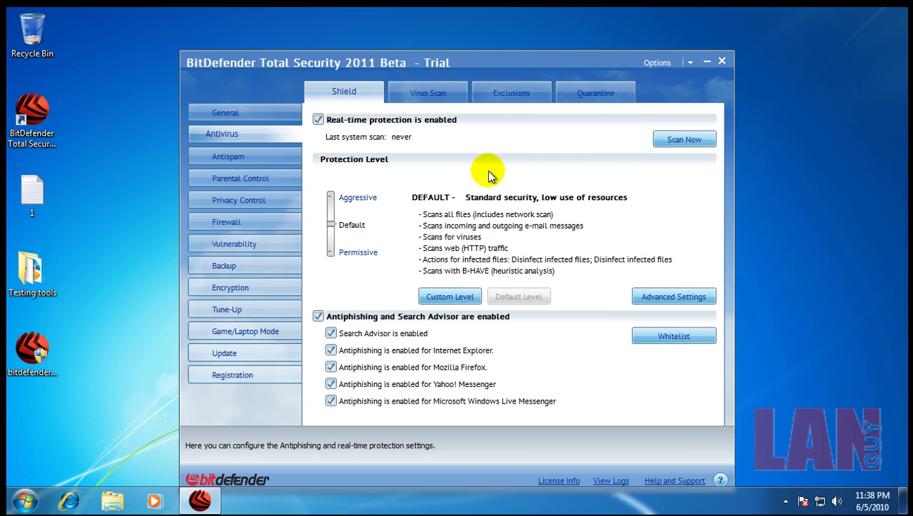
Move the BitDefender window higher on the desktop and review the Antivirus Exclusions, Virus Scan and Shield settings.
{"action": "left_click_drag", "start_coordinate": [495, 63], "coordinate": [493, 40]}
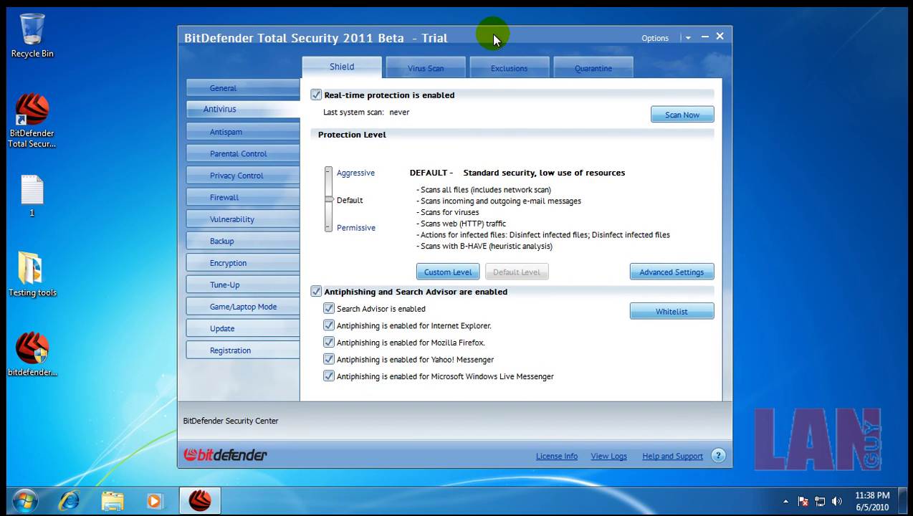
{"action": "left_click", "coordinate": [505, 69]}
{"action": "left_click", "coordinate": [450, 69]}
{"action": "left_click", "coordinate": [339, 68]}
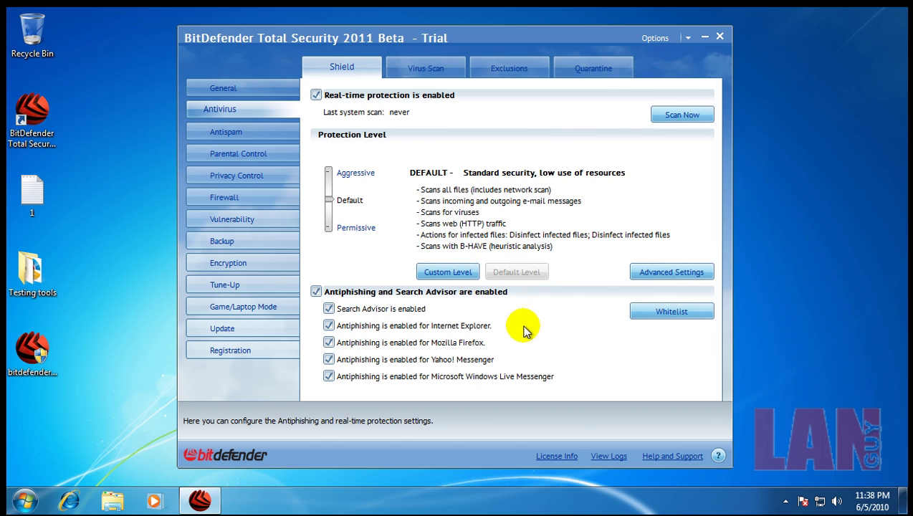
Examine the remaining protection modules from Antispam to Update, return to the General overview and close BitDefender.
{"action": "left_click", "coordinate": [259, 134]}
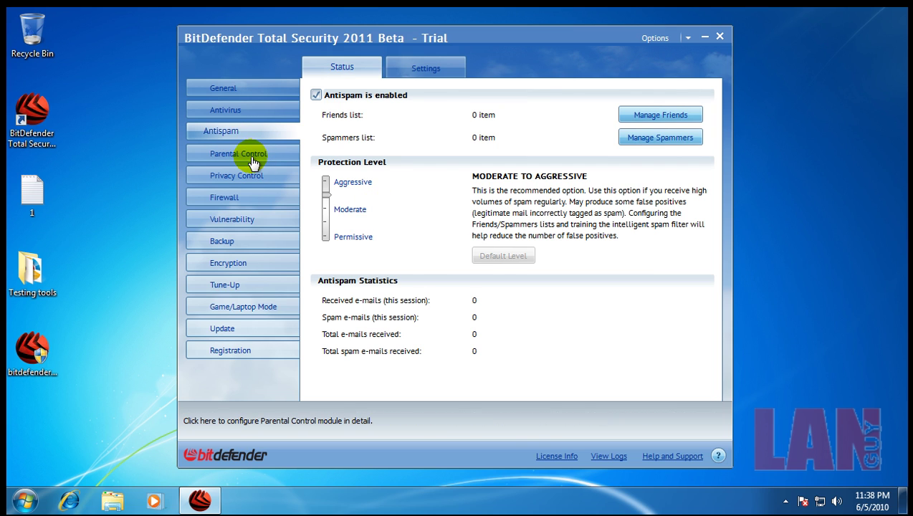
{"action": "left_click", "coordinate": [251, 159]}
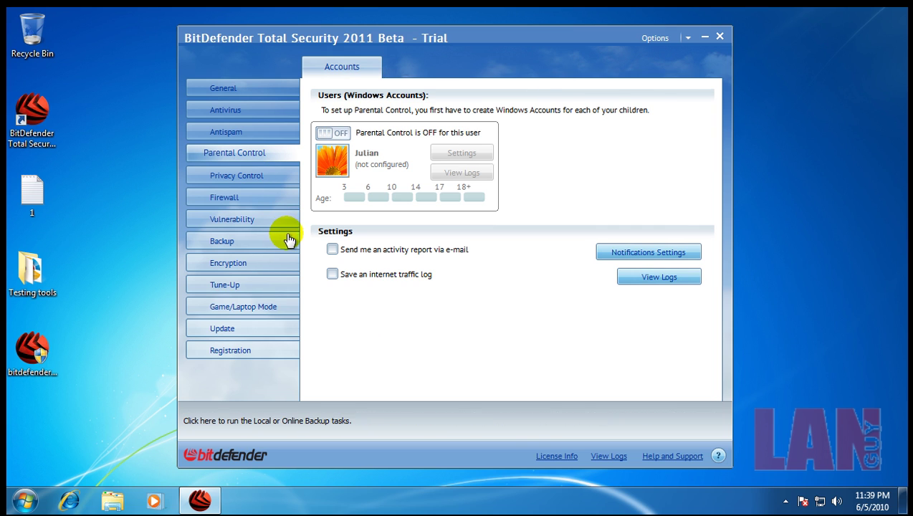
{"action": "left_click", "coordinate": [264, 183]}
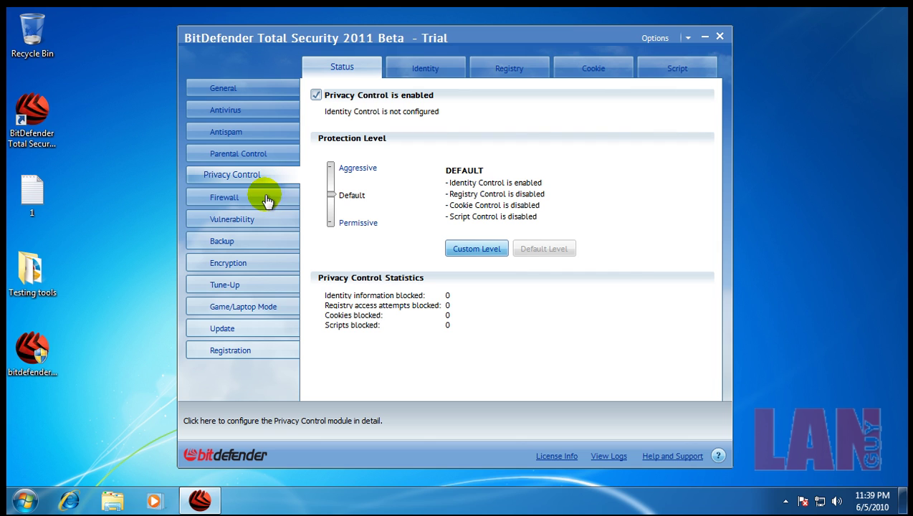
{"action": "left_click", "coordinate": [266, 200]}
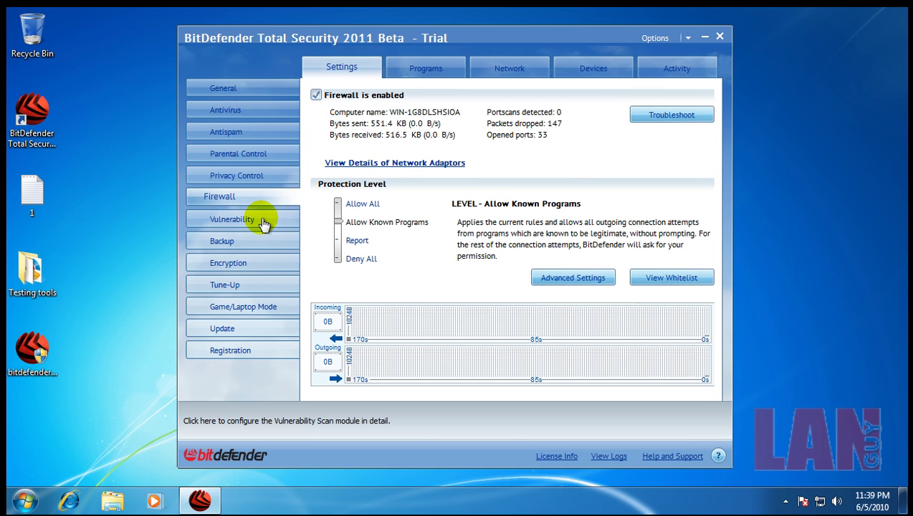
{"action": "left_click", "coordinate": [263, 224]}
{"action": "left_click", "coordinate": [267, 241]}
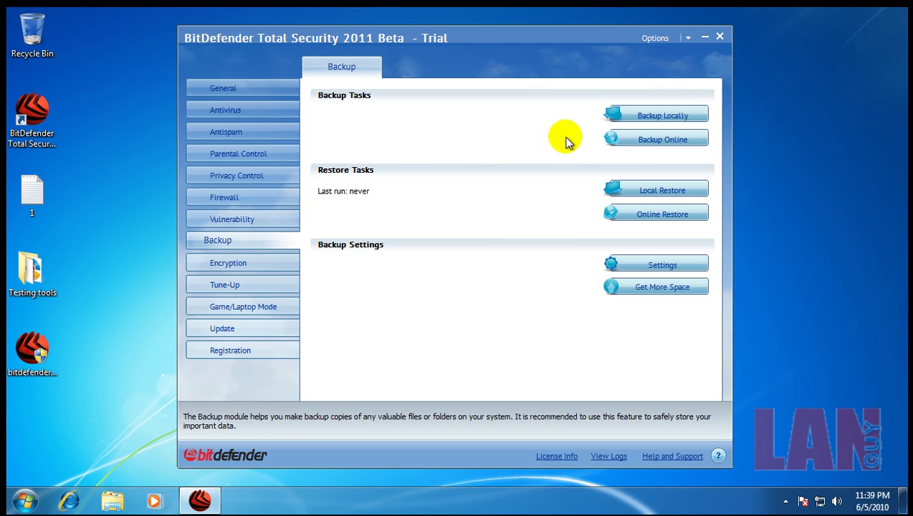
{"action": "left_click", "coordinate": [271, 267]}
{"action": "left_click", "coordinate": [270, 288]}
{"action": "left_click", "coordinate": [270, 308]}
{"action": "left_click", "coordinate": [261, 331]}
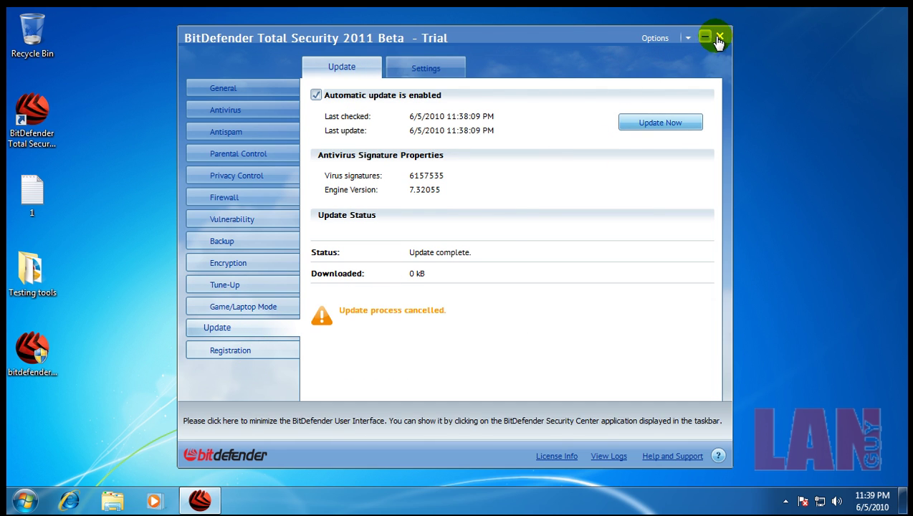
{"action": "left_click", "coordinate": [278, 97]}
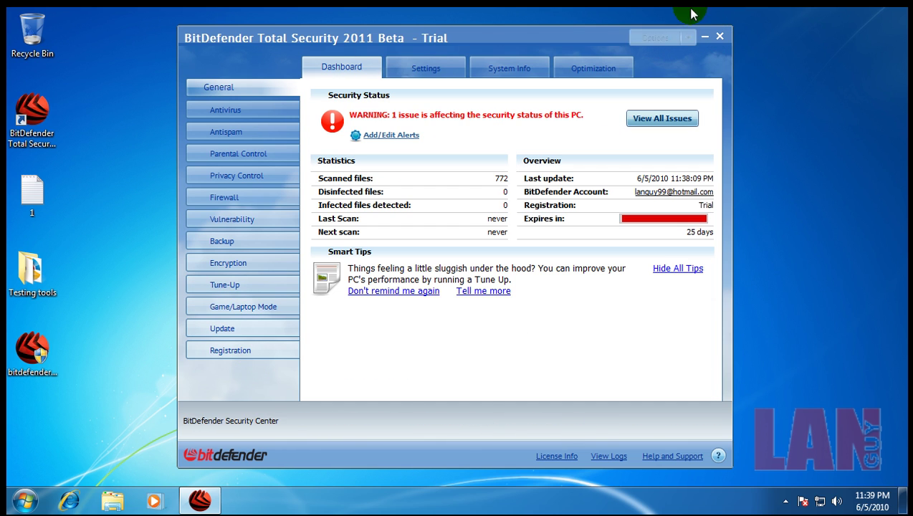
{"action": "left_click", "coordinate": [719, 36]}
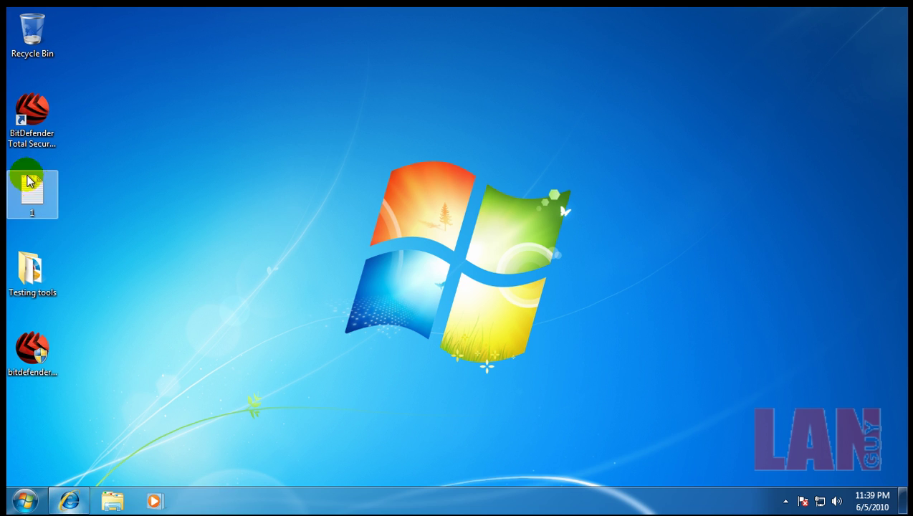
Open the text file 1 and load its first link, gogoload.in/gotnewupdate006.exe, in Internet Explorer.
{"action": "double_click", "coordinate": [36, 193]}
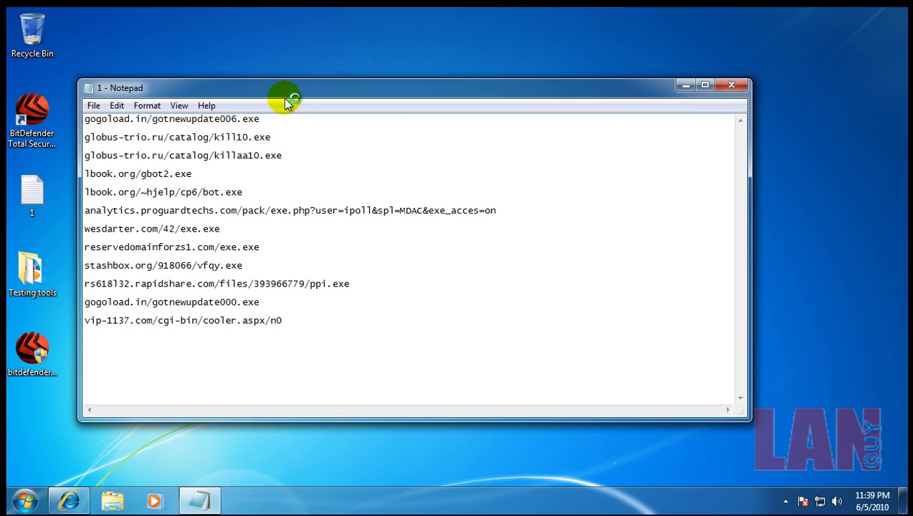
{"action": "left_click_drag", "start_coordinate": [285, 98], "coordinate": [227, 239]}
{"action": "left_click_drag", "start_coordinate": [27, 279], "coordinate": [13, 265]}
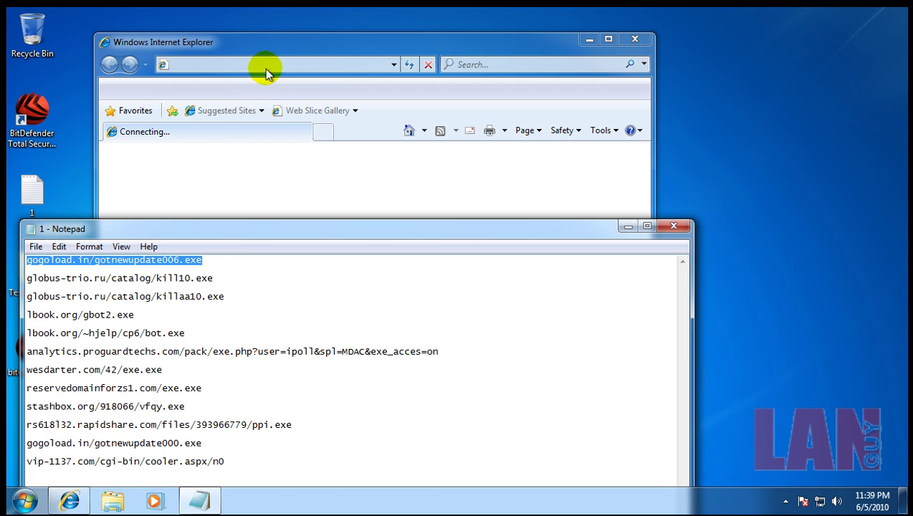
{"action": "left_click_drag", "start_coordinate": [362, 44], "coordinate": [601, 33]}
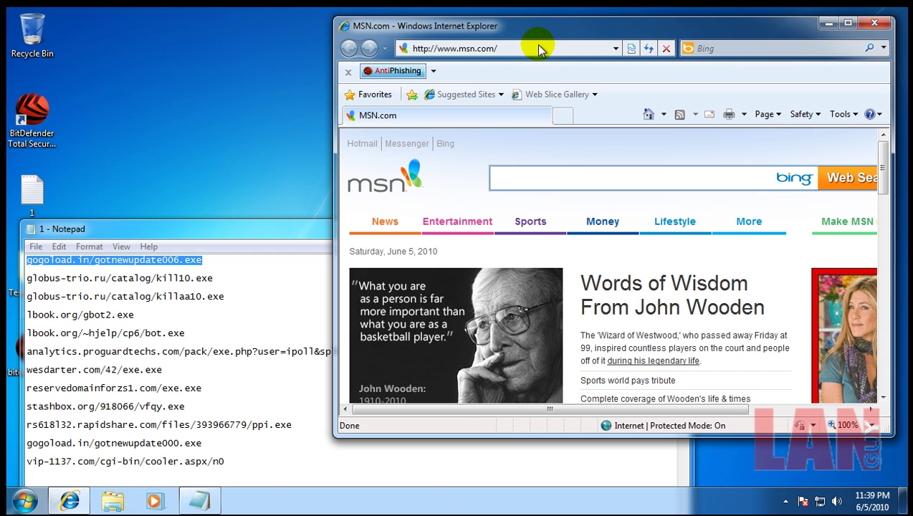
{"action": "left_click", "coordinate": [540, 46]}
{"action": "key", "text": "Return"}
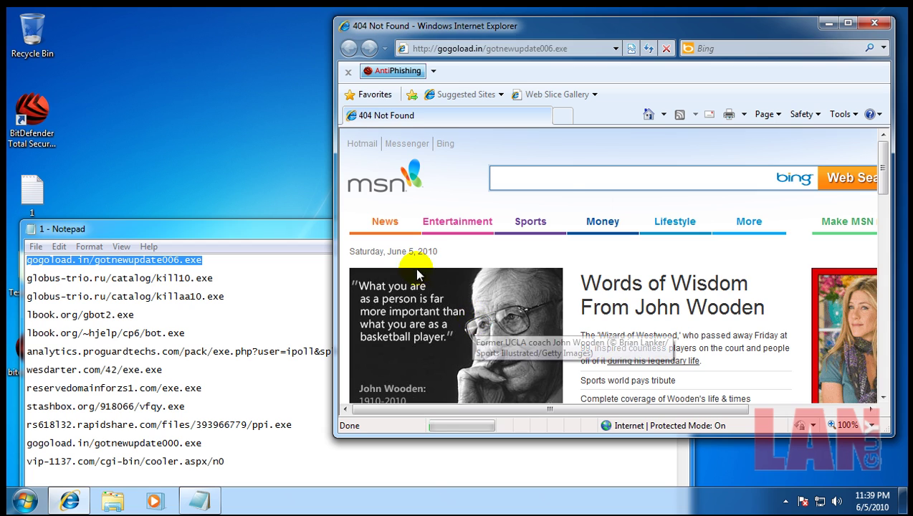
Copy the link globus-trio.ru/catalog/kill10.exe from the text file and load it in Internet Explorer.
{"action": "left_click_drag", "start_coordinate": [213, 278], "coordinate": [28, 276]}
{"action": "key", "text": "ctrl+c"}
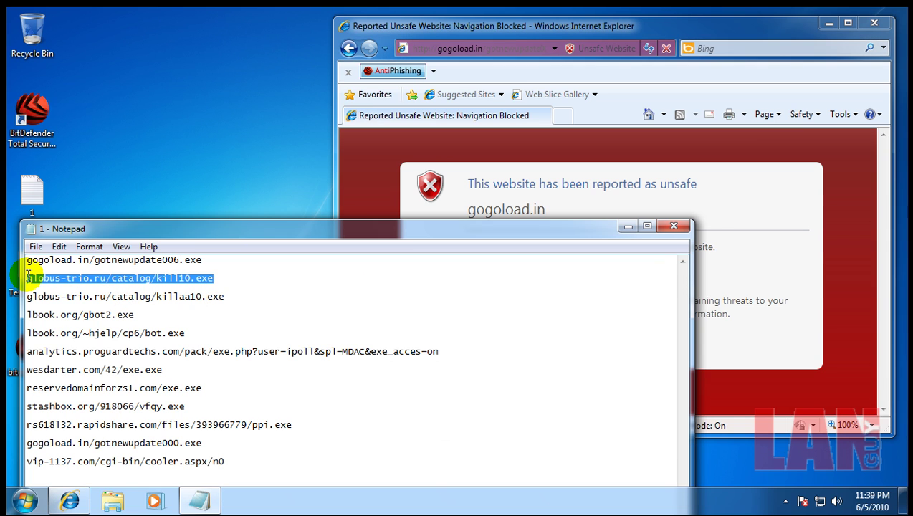
{"action": "left_click", "coordinate": [540, 20]}
{"action": "left_click", "coordinate": [506, 48]}
{"action": "left_click", "coordinate": [506, 48]}
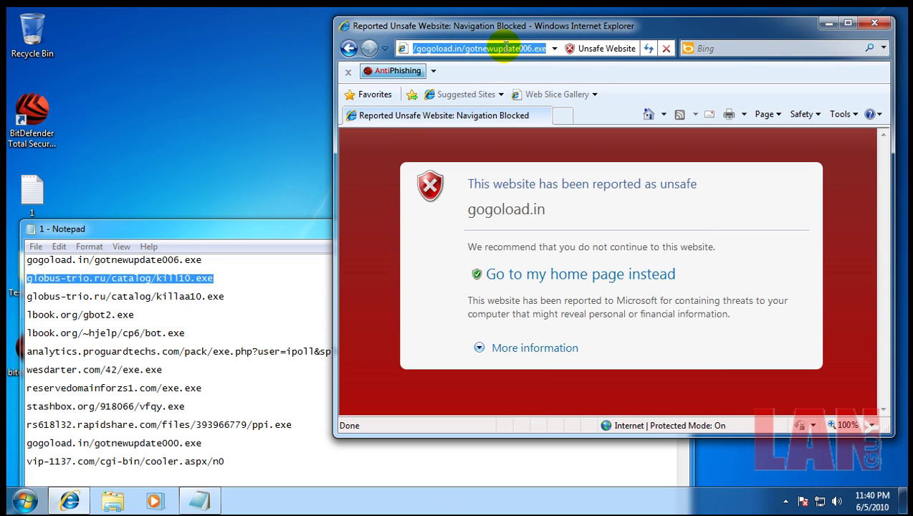
{"action": "key", "text": "ctrl+v"}
{"action": "key", "text": "Return"}
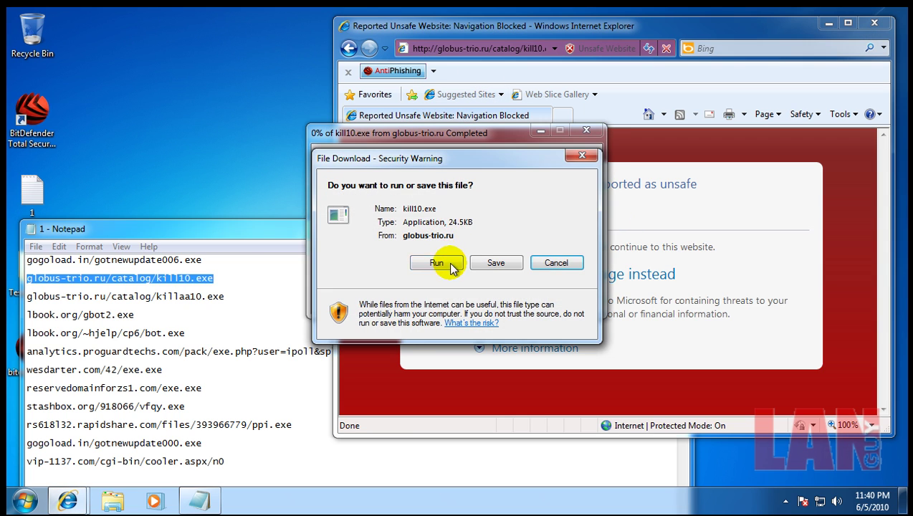
Run kill10.exe directly from the download prompt and answer the dialogs that follow.
{"action": "left_click", "coordinate": [453, 267]}
{"action": "left_click", "coordinate": [441, 246]}
{"action": "left_click", "coordinate": [500, 251]}
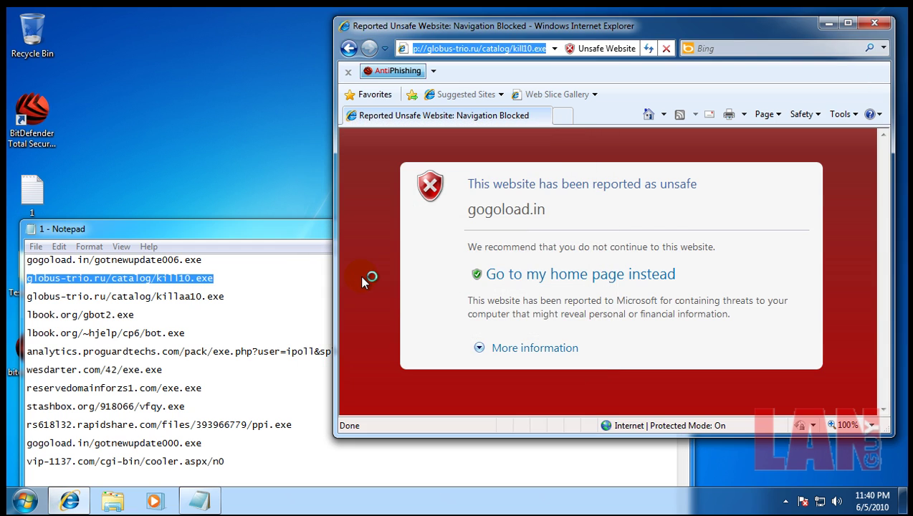
Load the link globus-trio.ru/catalog/killaa10.exe from the text file in Internet Explorer and run the downloaded file.
{"action": "left_click_drag", "start_coordinate": [224, 296], "coordinate": [15, 299]}
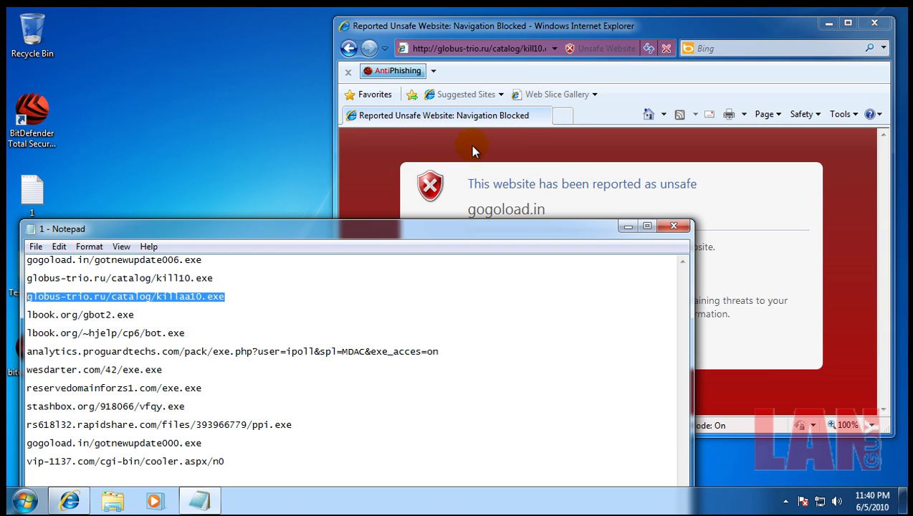
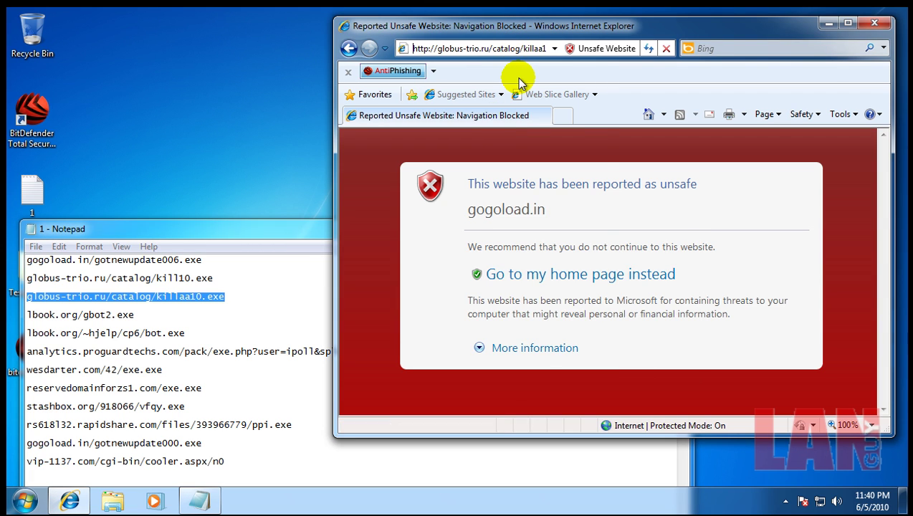
{"action": "left_click", "coordinate": [438, 263]}
{"action": "left_click", "coordinate": [473, 241]}
{"action": "left_click", "coordinate": [484, 251]}
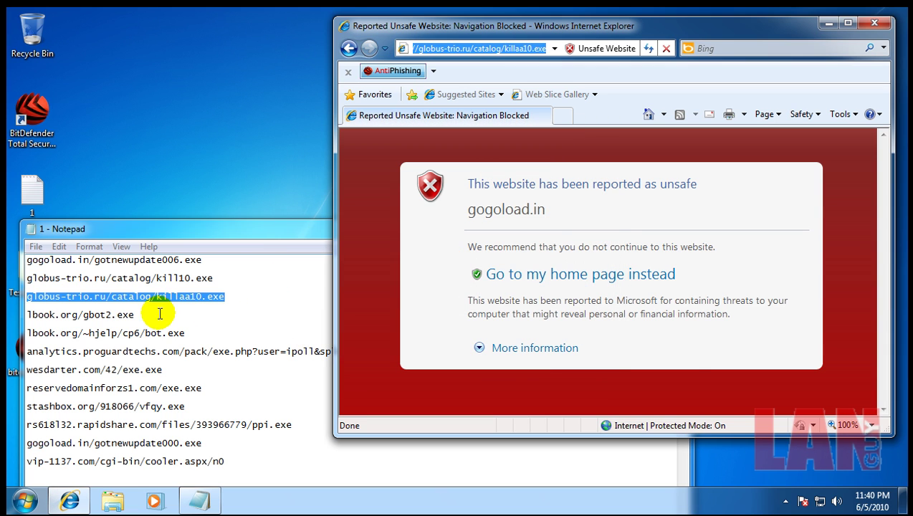
Load the link lbook.org/gbot2.exe from the text file in Internet Explorer and run the downloaded file.
{"action": "left_click_drag", "start_coordinate": [147, 314], "coordinate": [29, 316]}
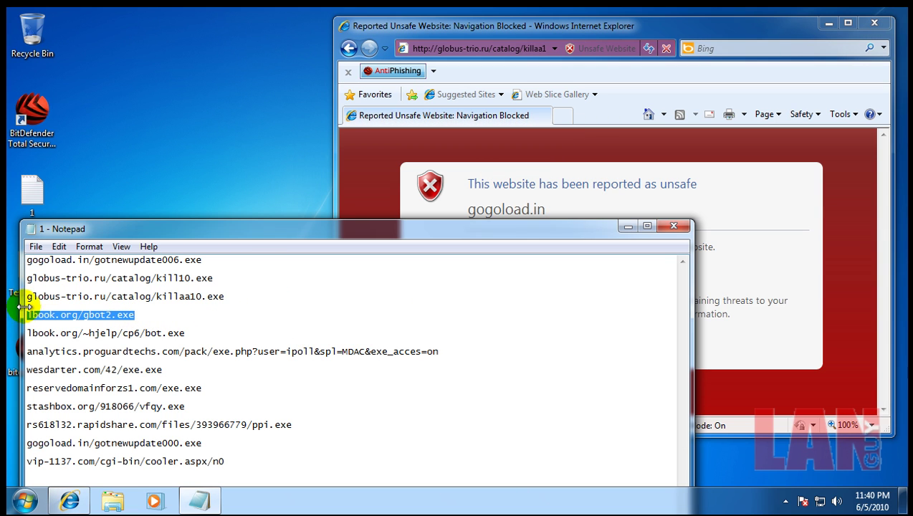
{"action": "left_click", "coordinate": [504, 48]}
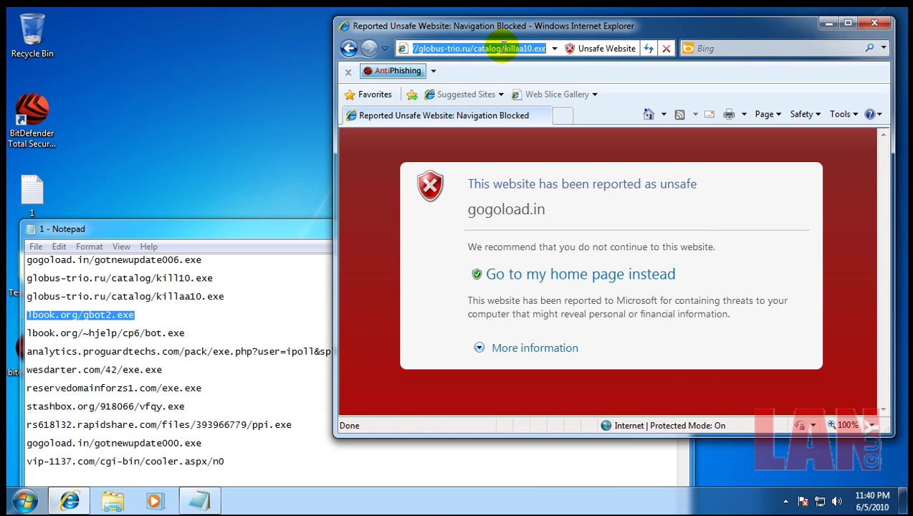
{"action": "type", "text": "lbook.org/gbot2.exe"}
{"action": "key", "text": "Return"}
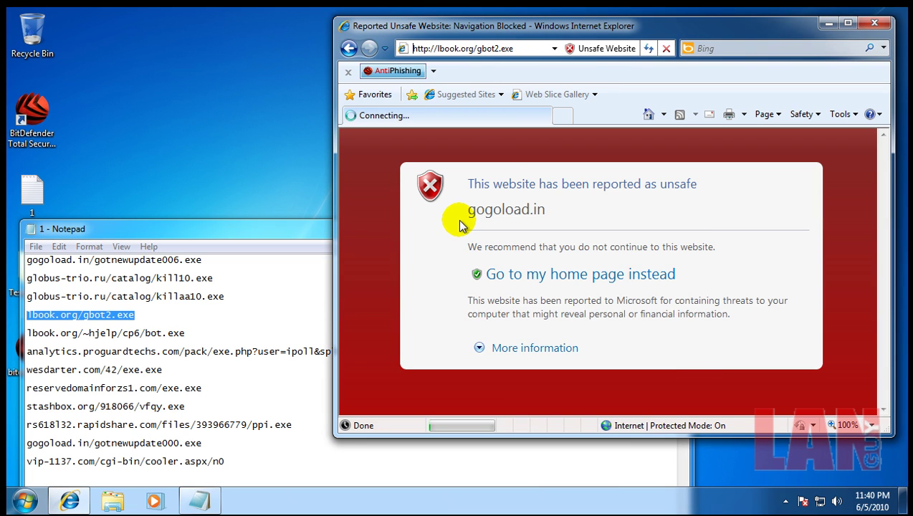
{"action": "left_click", "coordinate": [451, 265]}
{"action": "left_click", "coordinate": [453, 245]}
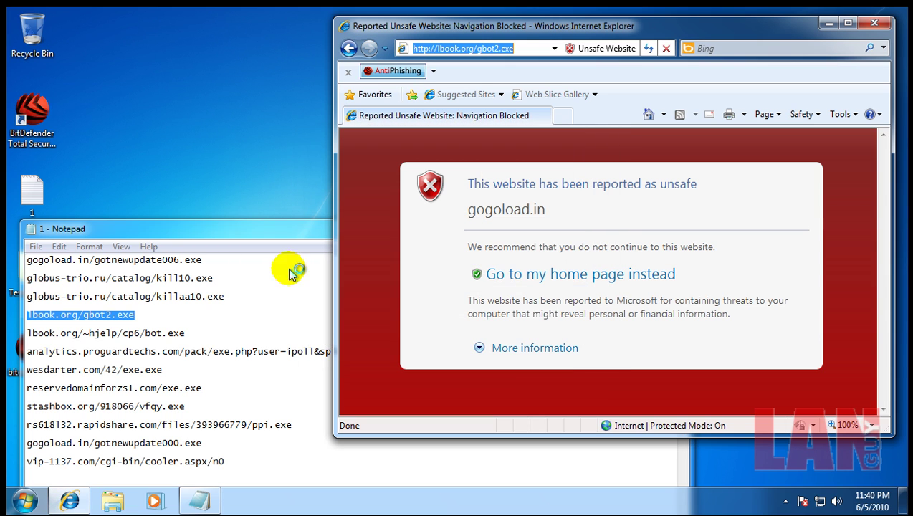
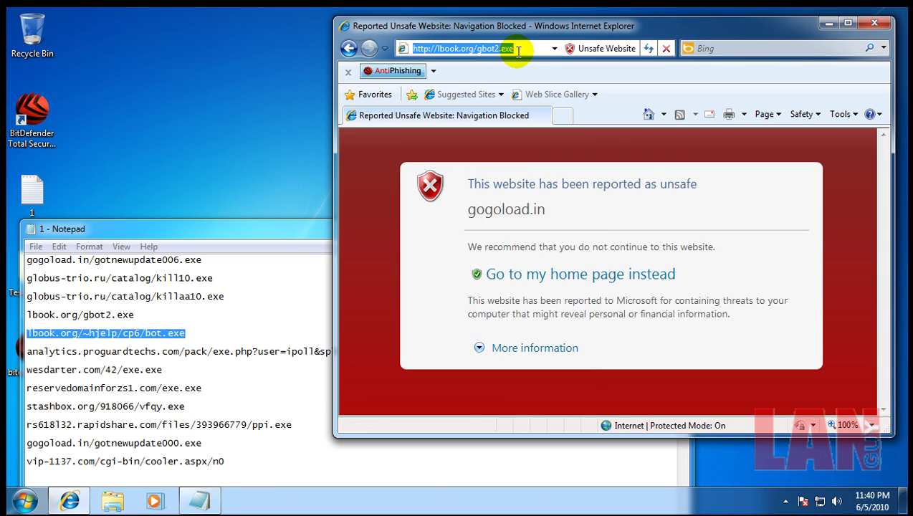
Load lbook.org/~hjelp/cp6/bot.exe, disregard the unsafe download warning and run bot.exe, dismissing the alert and compatibility prompt.
{"action": "type", "text": "lbook.org/~hjelp/cp6/bot.exe"}
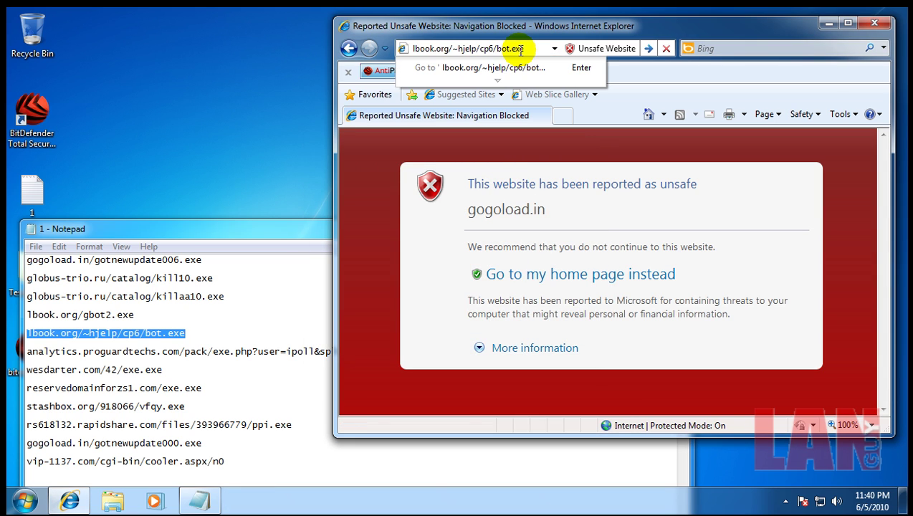
{"action": "key", "text": "Return"}
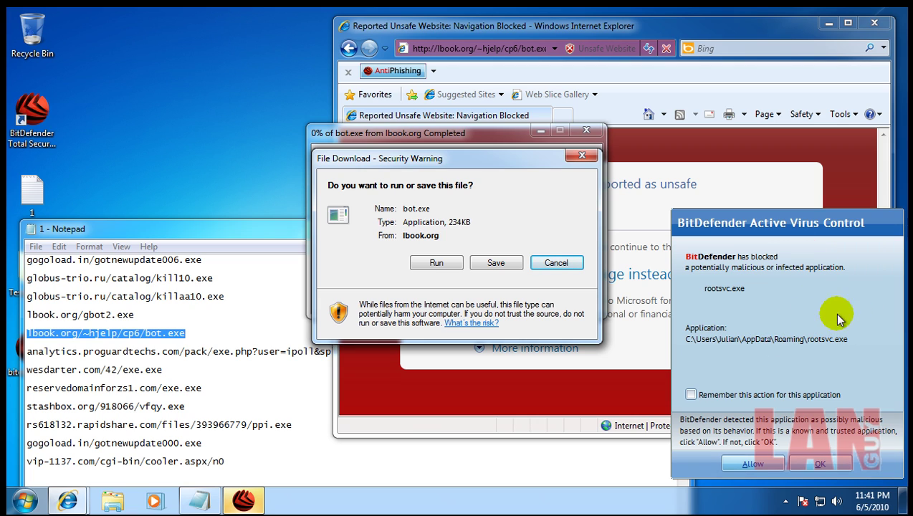
{"action": "left_click", "coordinate": [838, 465]}
{"action": "left_click", "coordinate": [436, 263]}
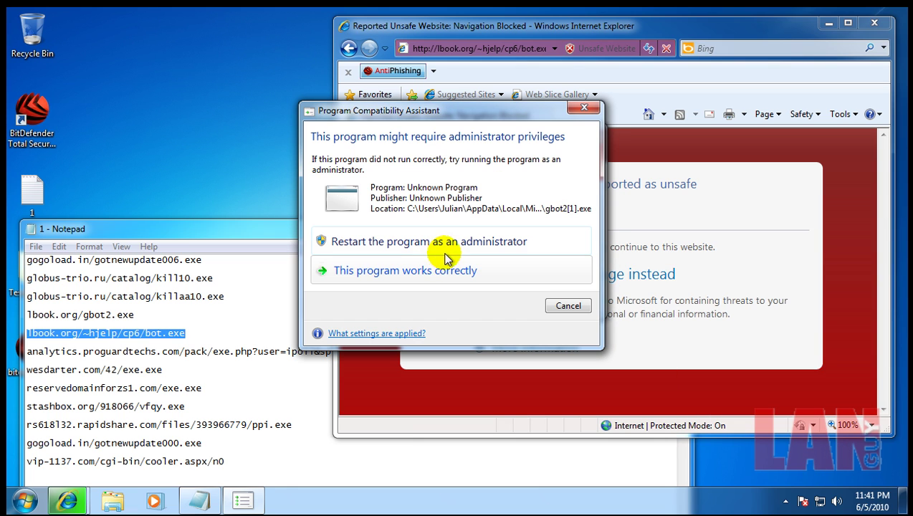
{"action": "left_click", "coordinate": [570, 308]}
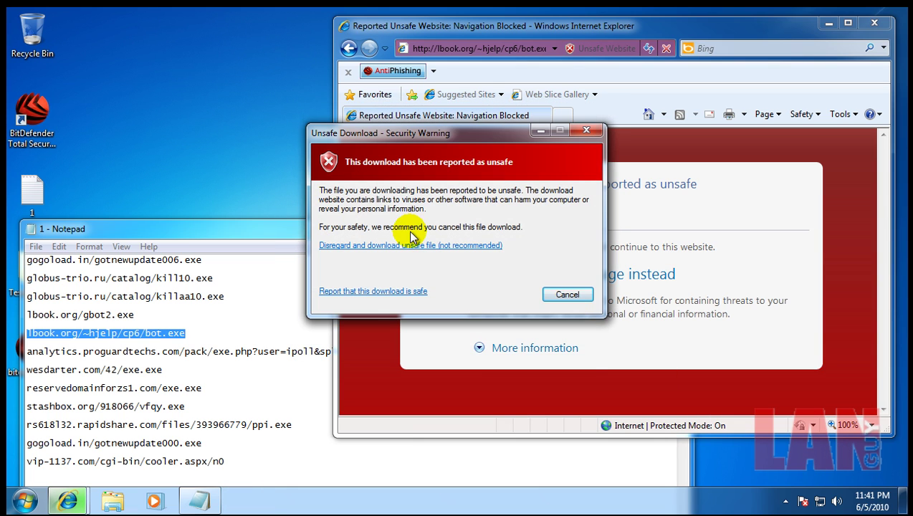
{"action": "left_click", "coordinate": [419, 246]}
{"action": "left_click", "coordinate": [505, 274]}
Load the analytics.proguardtechs.com link from the text file in Internet Explorer and accept BitDefender's blocking of bot[1].exe.
{"action": "left_click", "coordinate": [265, 350]}
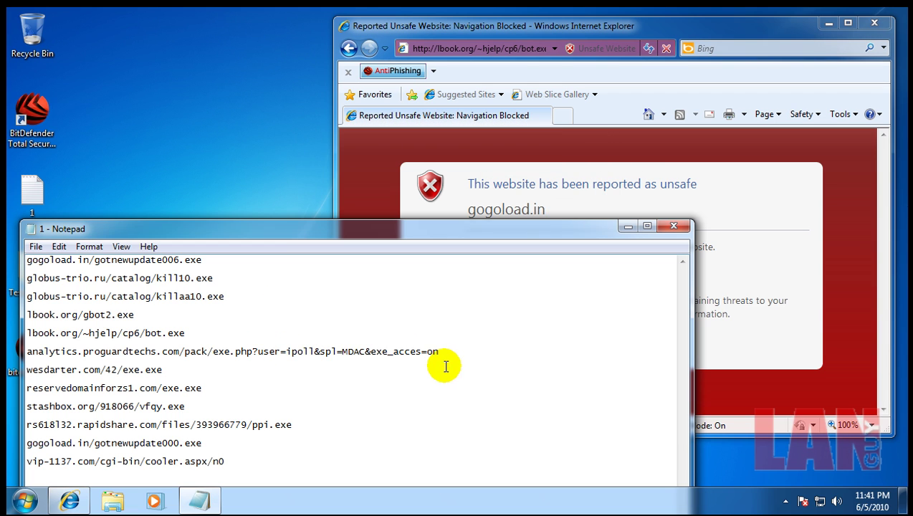
{"action": "left_click_drag", "start_coordinate": [440, 353], "coordinate": [18, 355]}
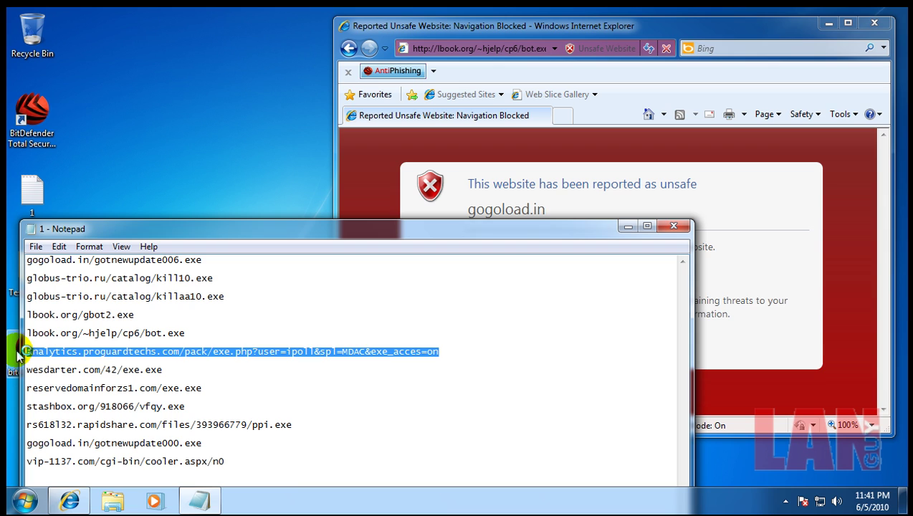
{"action": "left_click", "coordinate": [481, 48]}
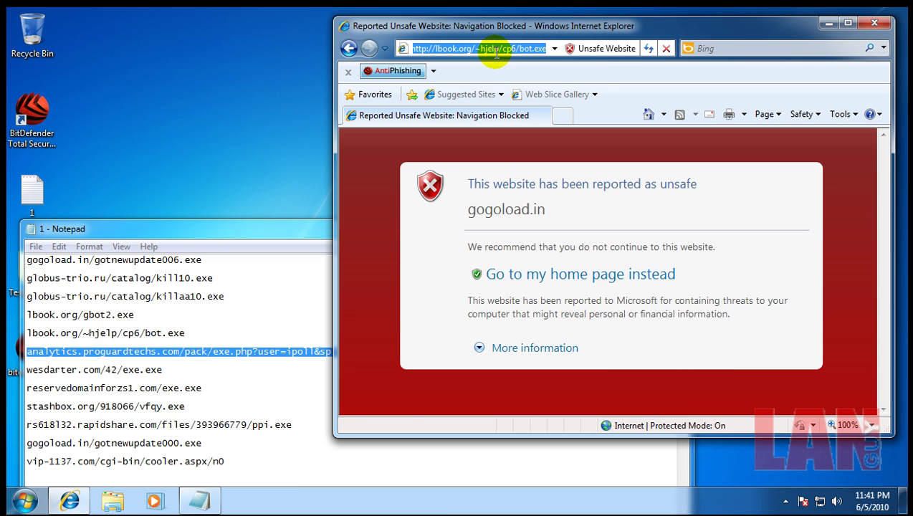
{"action": "key", "text": "ctrl+v"}
{"action": "key", "text": "Return"}
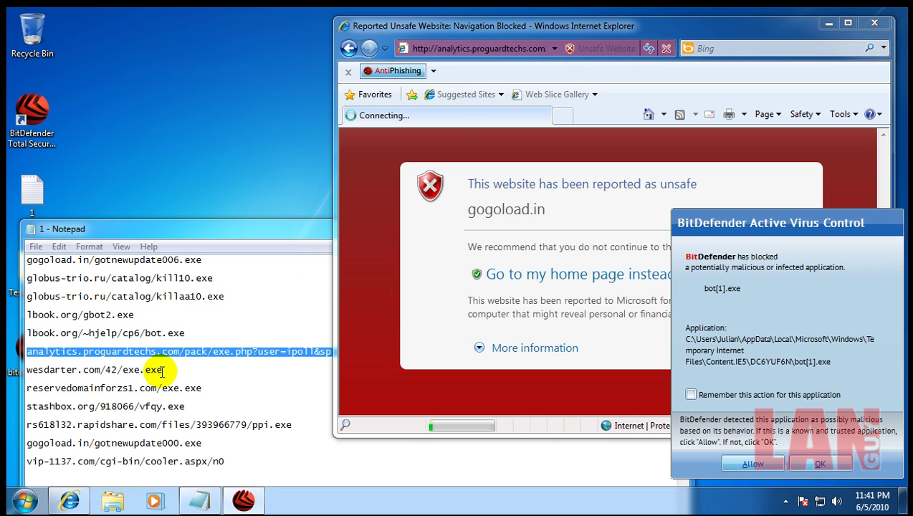
{"action": "left_click", "coordinate": [819, 466]}
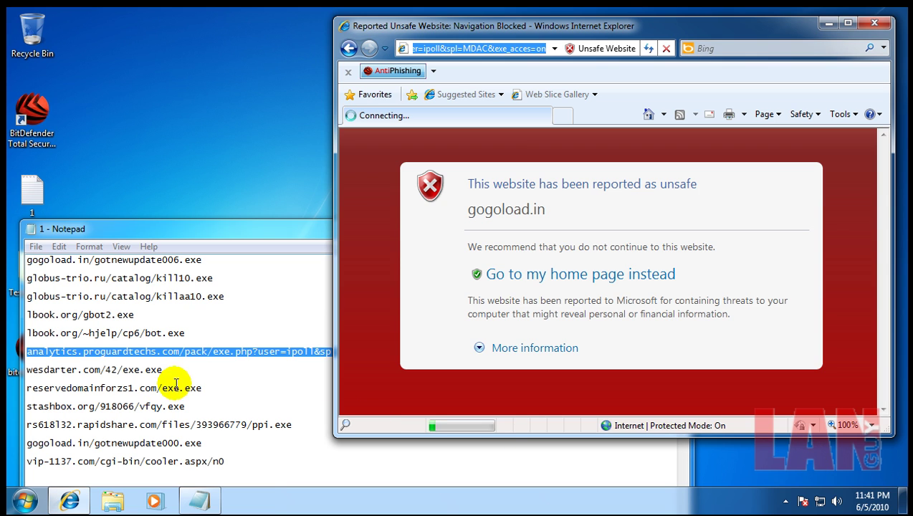
Copy the link wesdarter.com/42/exe.exe from the text file, load it in Internet Explorer and dismiss the virus alert.
{"action": "left_click_drag", "start_coordinate": [169, 372], "coordinate": [27, 371]}
{"action": "key", "text": "ctrl+c"}
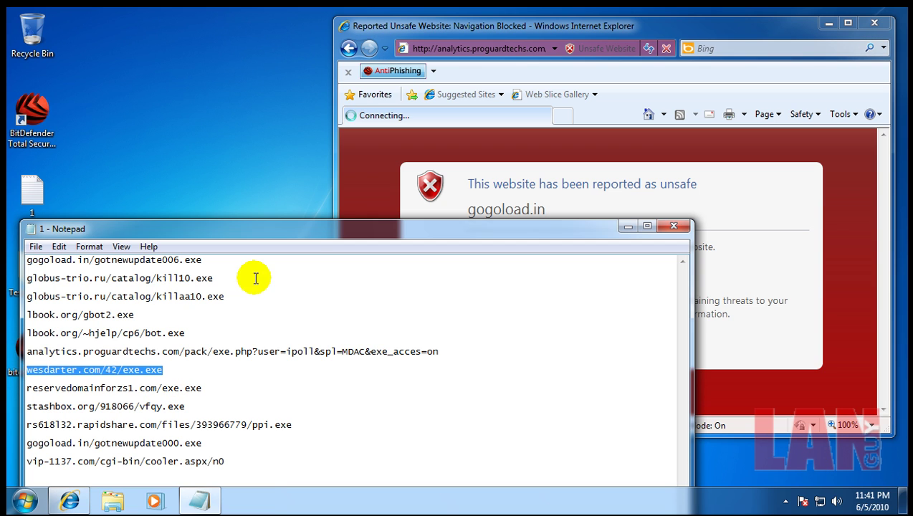
{"action": "left_click", "coordinate": [499, 115]}
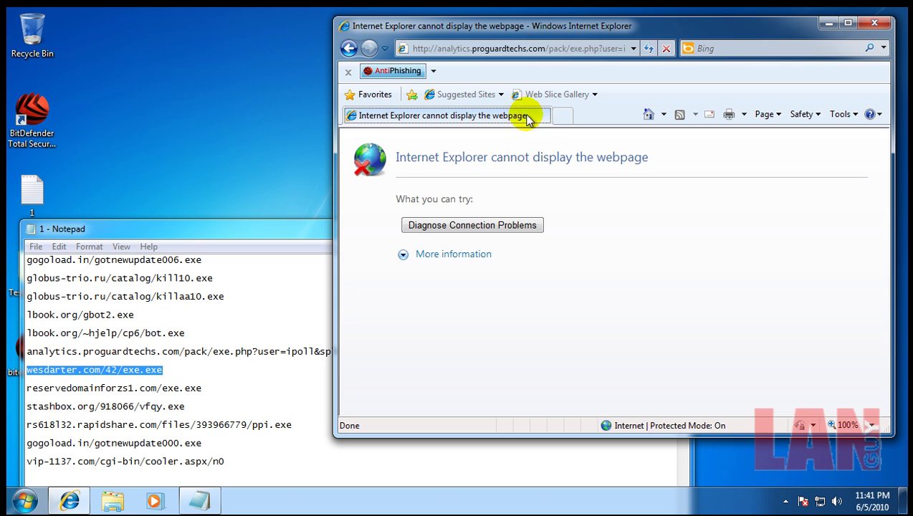
{"action": "left_click", "coordinate": [530, 46]}
{"action": "key", "text": "ctrl+v"}
{"action": "key", "text": "Return"}
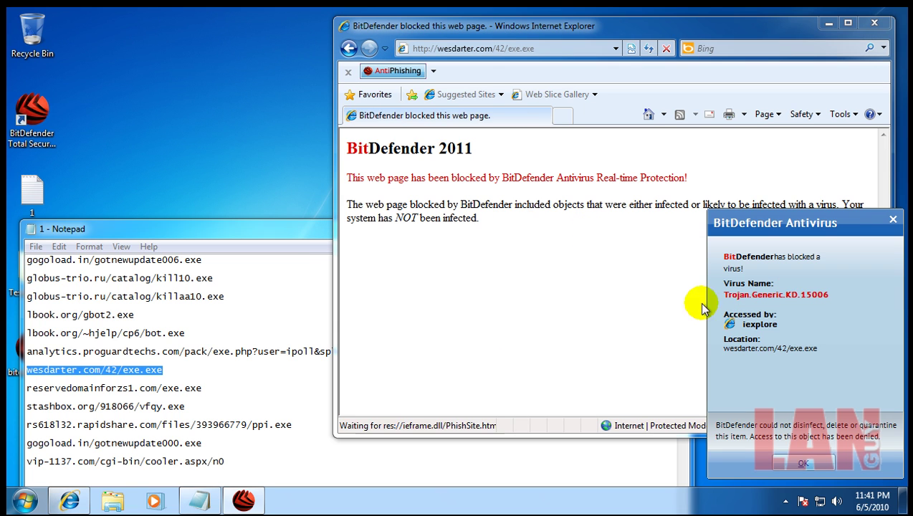
{"action": "left_click", "coordinate": [804, 465]}
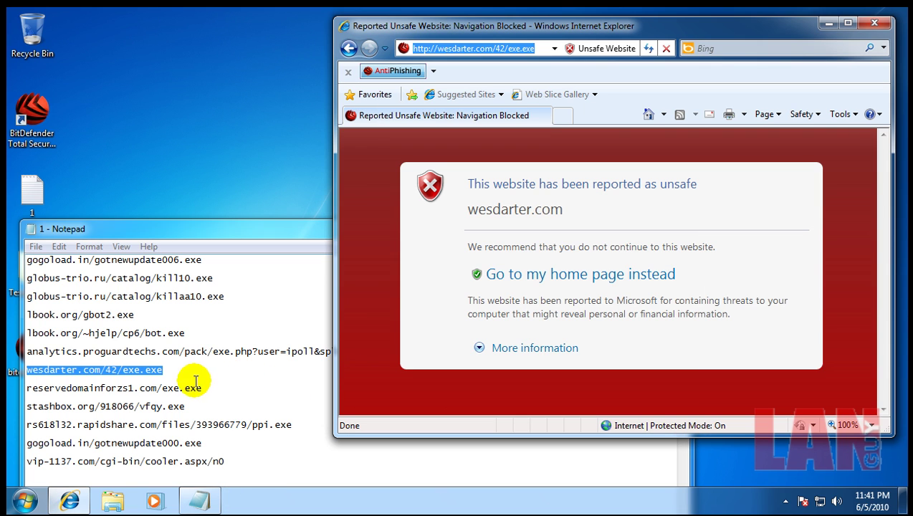
Copy the link reservedomainforzs1.com/exe.exe from the text file and load it in Internet Explorer.
{"action": "left_click_drag", "start_coordinate": [206, 387], "coordinate": [29, 382]}
{"action": "key", "text": "ctrl+c"}
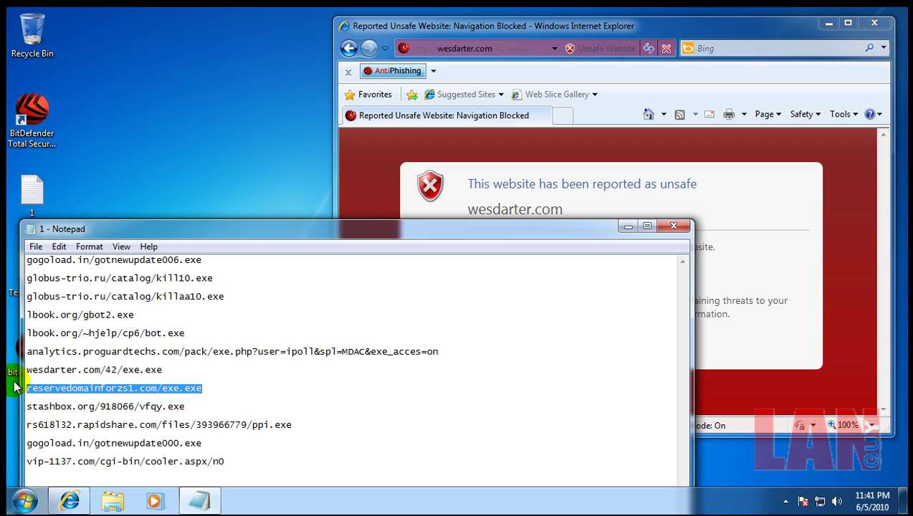
{"action": "left_click", "coordinate": [484, 49]}
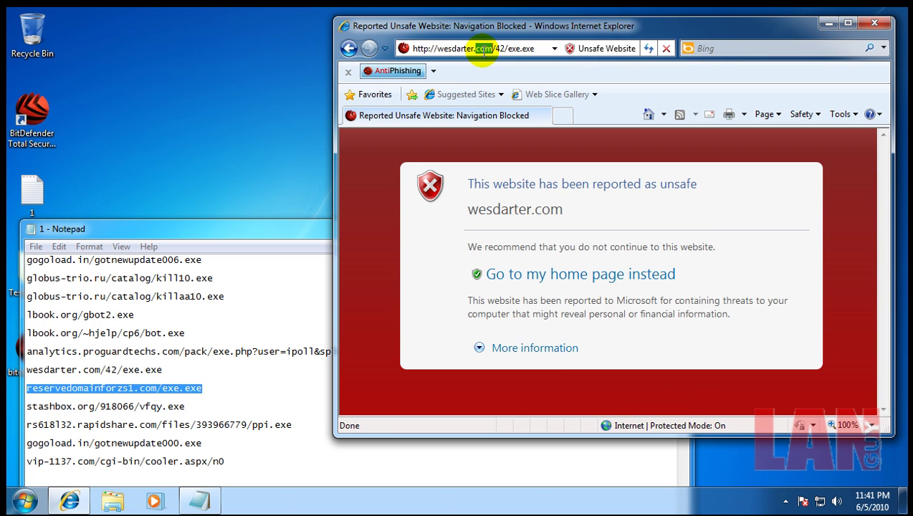
{"action": "left_click", "coordinate": [484, 48]}
{"action": "key", "text": "ctrl+v"}
{"action": "key", "text": "Return"}
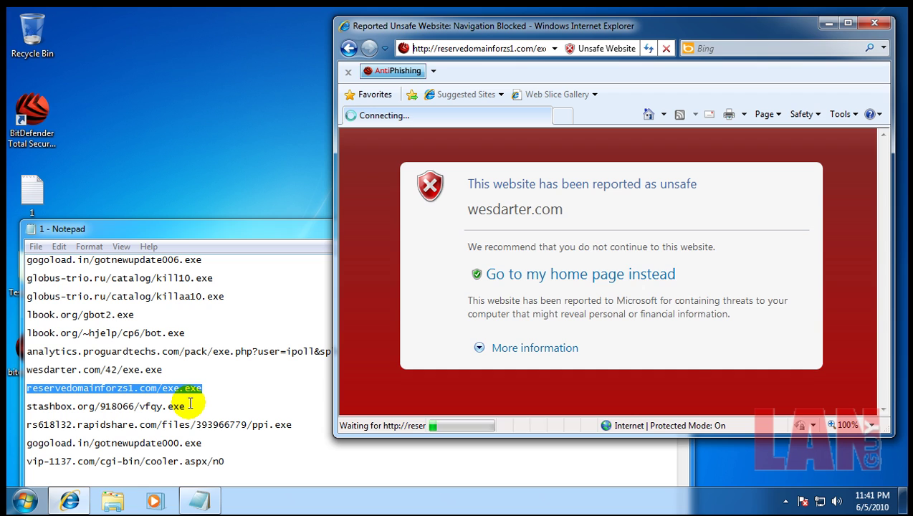
Copy the link stashbox.org/918066/vfqy.exe from the text file and load it in Internet Explorer.
{"action": "left_click_drag", "start_coordinate": [190, 404], "coordinate": [8, 408]}
{"action": "key", "text": "ctrl+c"}
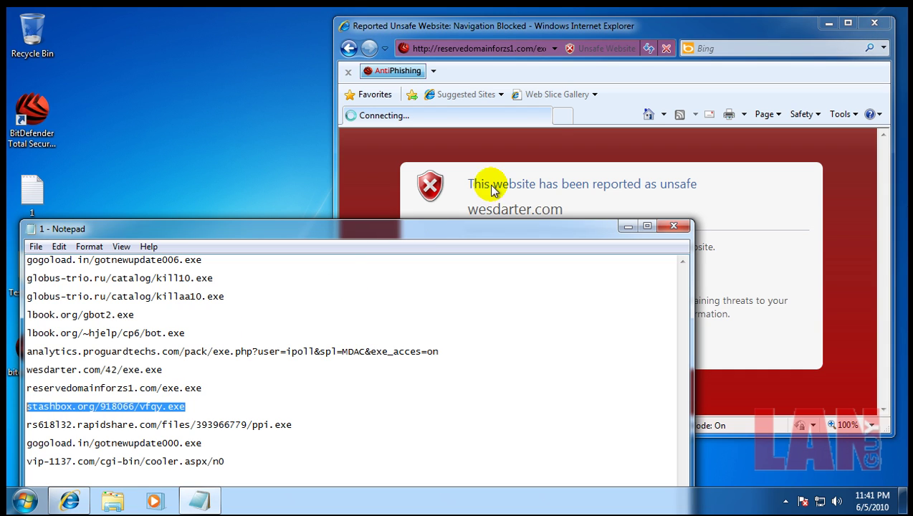
{"action": "left_click", "coordinate": [537, 27]}
{"action": "left_click", "coordinate": [526, 47]}
{"action": "key", "text": "ctrl+v"}
{"action": "key", "text": "Return"}
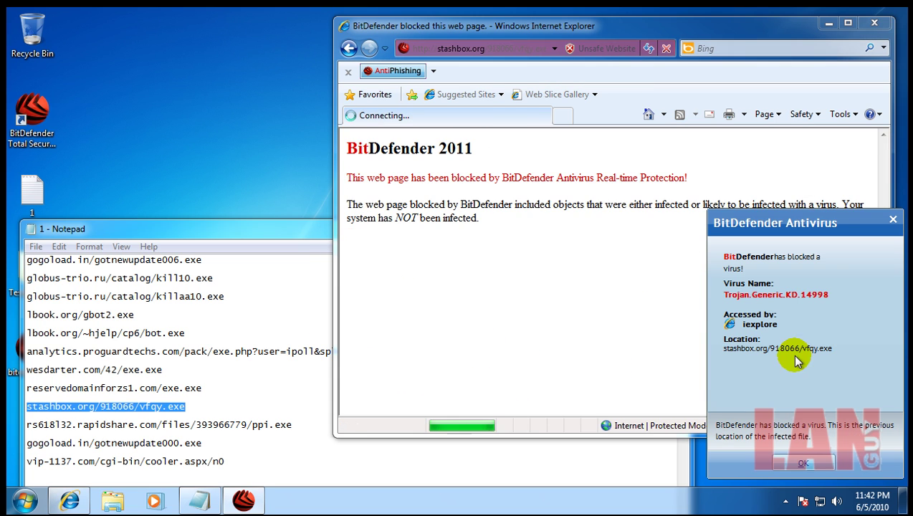
Copy the link rs618l32.rapidshare.com/files/393966779/ppi.exe from the text file, load it in Internet Explorer and dismiss the virus alert.
{"action": "left_click_drag", "start_coordinate": [294, 425], "coordinate": [21, 428]}
{"action": "key", "text": "ctrl+c"}
{"action": "left_click", "coordinate": [481, 45]}
{"action": "left_click", "coordinate": [480, 46]}
{"action": "key", "text": "ctrl+v"}
{"action": "key", "text": "Return"}
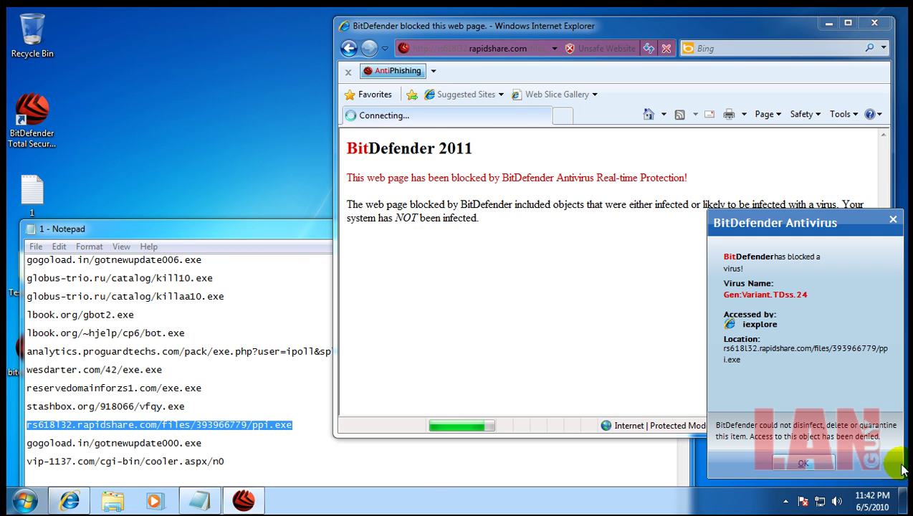
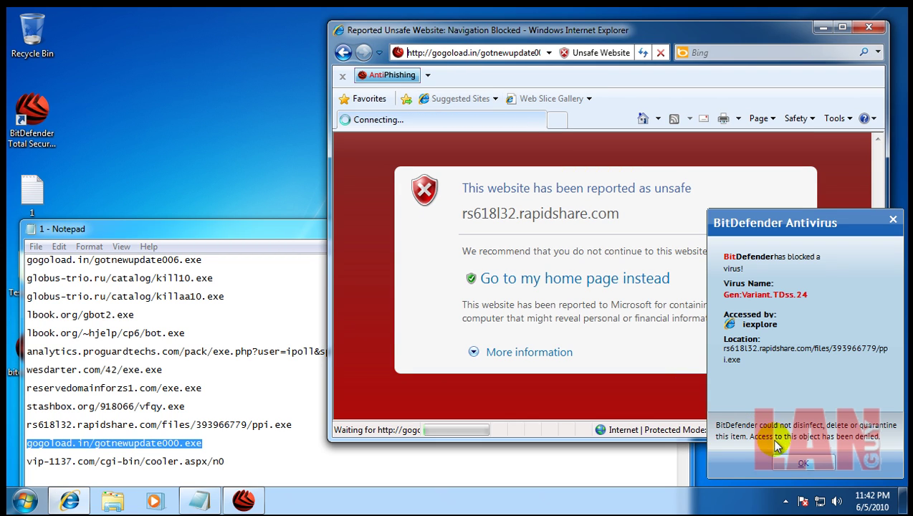
{"action": "left_click", "coordinate": [789, 464]}
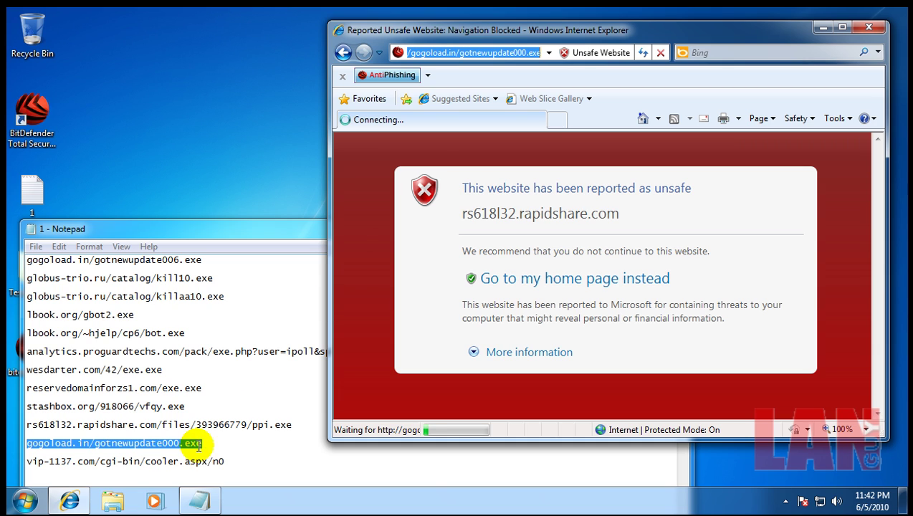
Copy the last link, vip-1137.com/cgi-bin/cooler.aspx/n0, close the text file and load the link in a new browser tab.
{"action": "left_click_drag", "start_coordinate": [228, 461], "coordinate": [20, 462]}
{"action": "key", "text": "ctrl+c"}
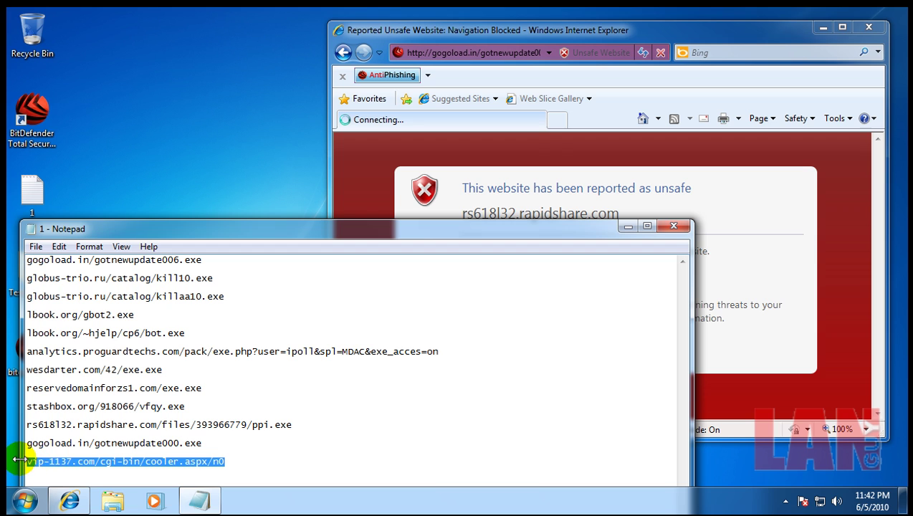
{"action": "left_click", "coordinate": [674, 226]}
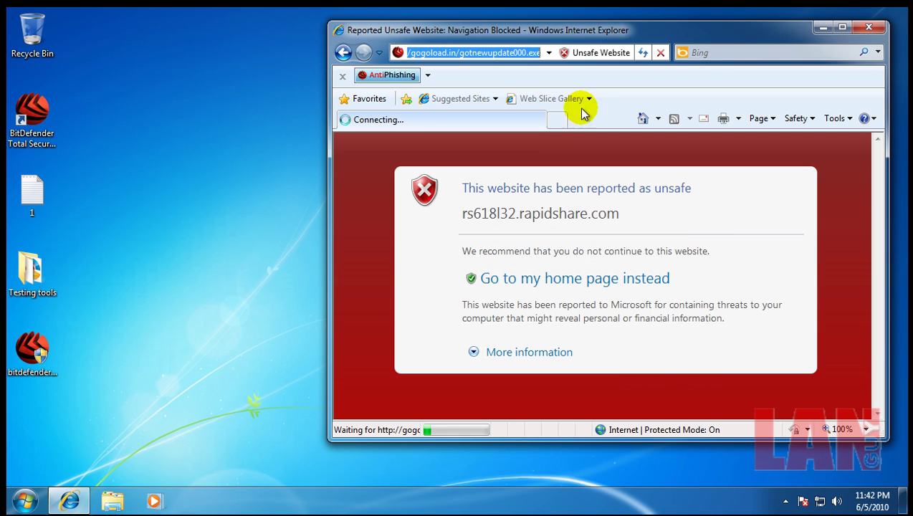
{"action": "left_click", "coordinate": [522, 53]}
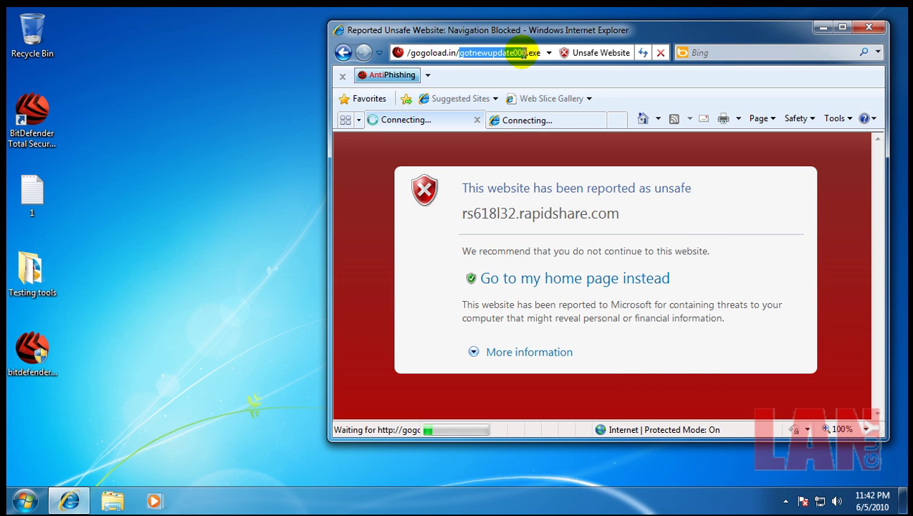
{"action": "key", "text": "ctrl+v"}
{"action": "key", "text": "Return"}
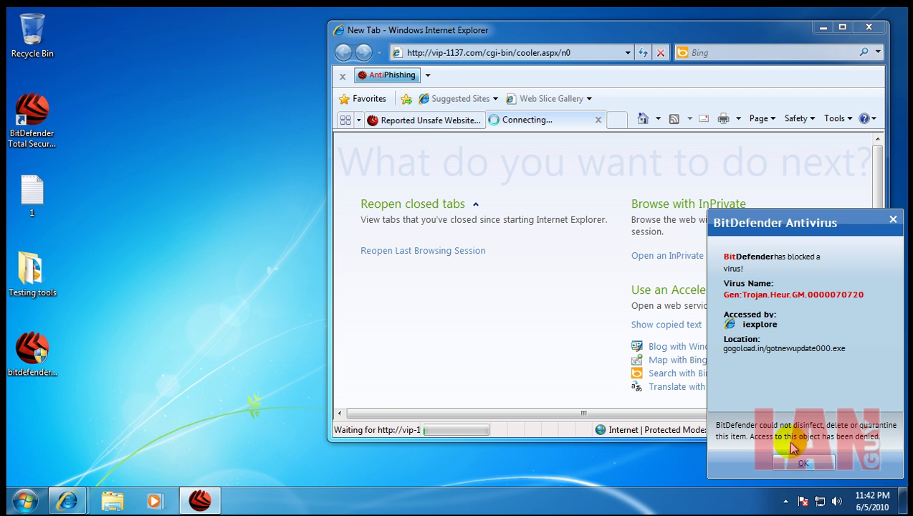
Dismiss the remaining virus alerts, close the gogoload.in tab and close Internet Explorer.
{"action": "left_click", "coordinate": [803, 464]}
{"action": "left_click", "coordinate": [466, 119]}
{"action": "left_click", "coordinate": [803, 463]}
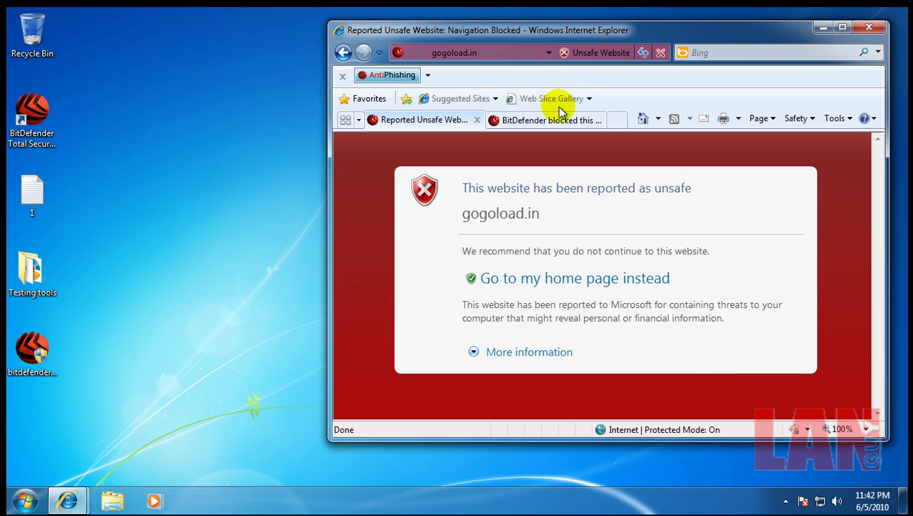
{"action": "left_click", "coordinate": [477, 120]}
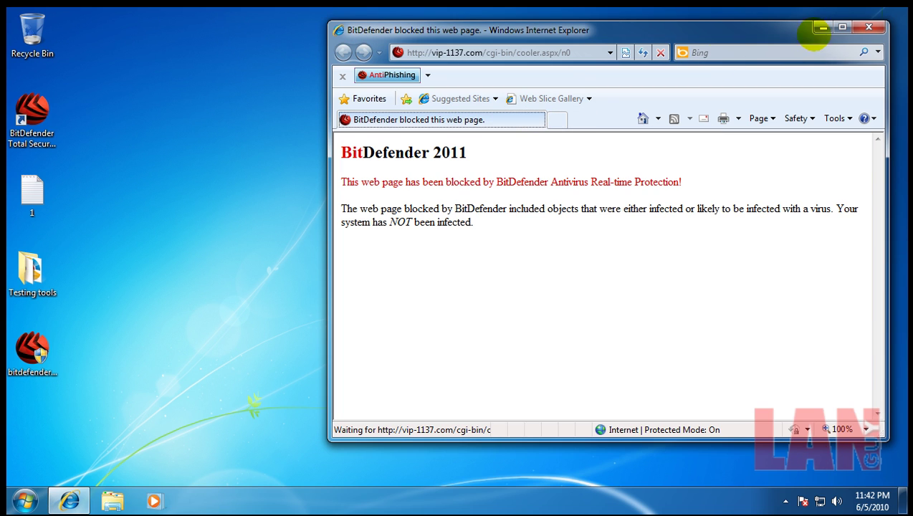
{"action": "left_click", "coordinate": [869, 27]}
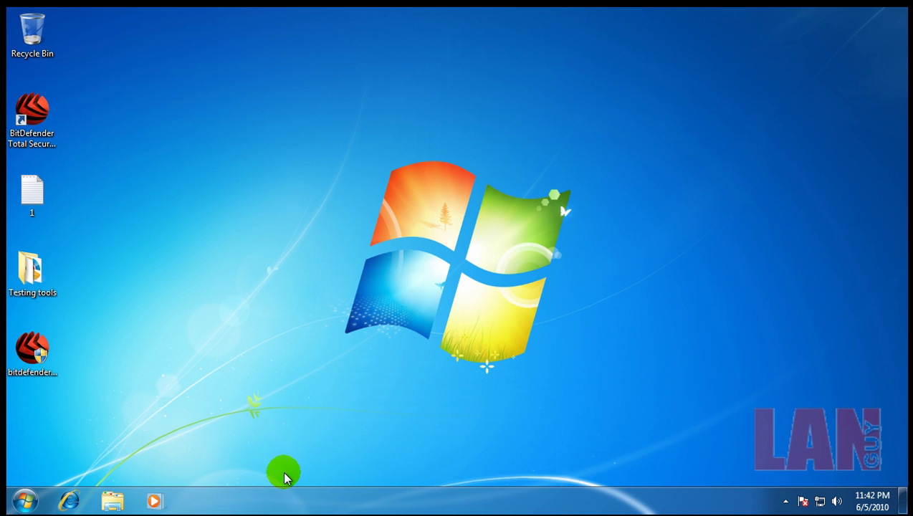
Open Windows Task Manager and widen the Image Name column to examine the running processes.
{"action": "right_click", "coordinate": [284, 478]}
{"action": "left_click", "coordinate": [346, 443]}
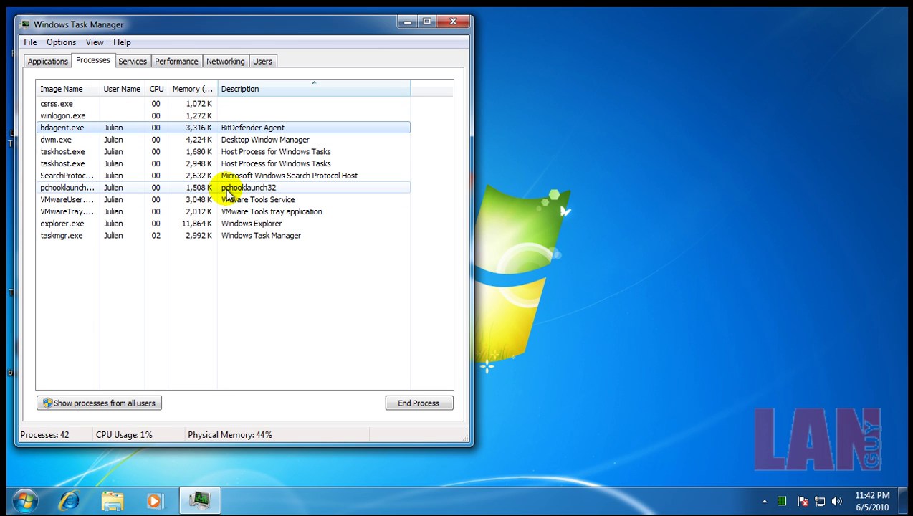
{"action": "left_click_drag", "start_coordinate": [100, 88], "coordinate": [138, 88]}
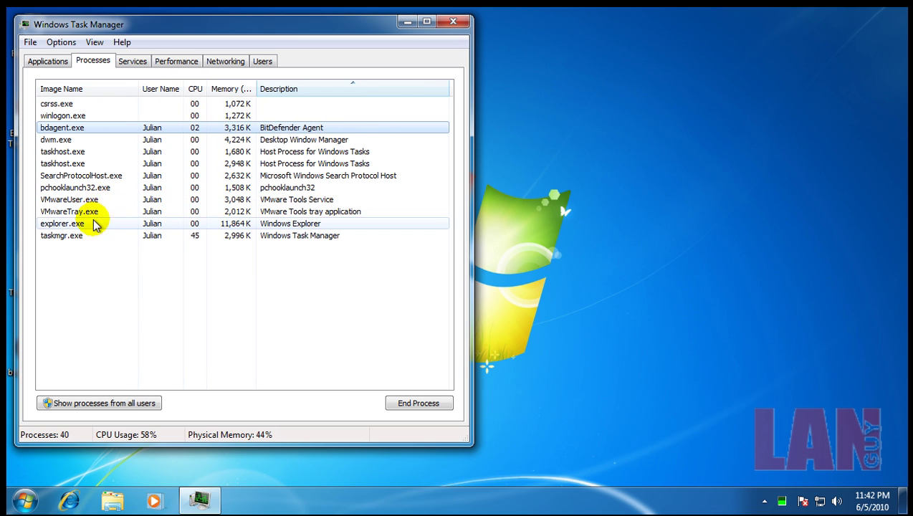
Select the pchooklaunch32.exe process to point it out, and close Windows Task Manager.
{"action": "left_click", "coordinate": [91, 188]}
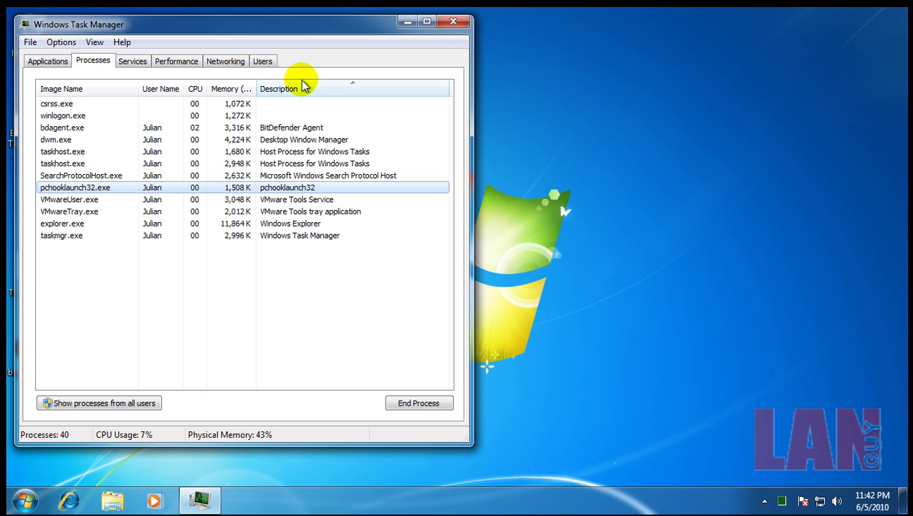
{"action": "left_click", "coordinate": [446, 22]}
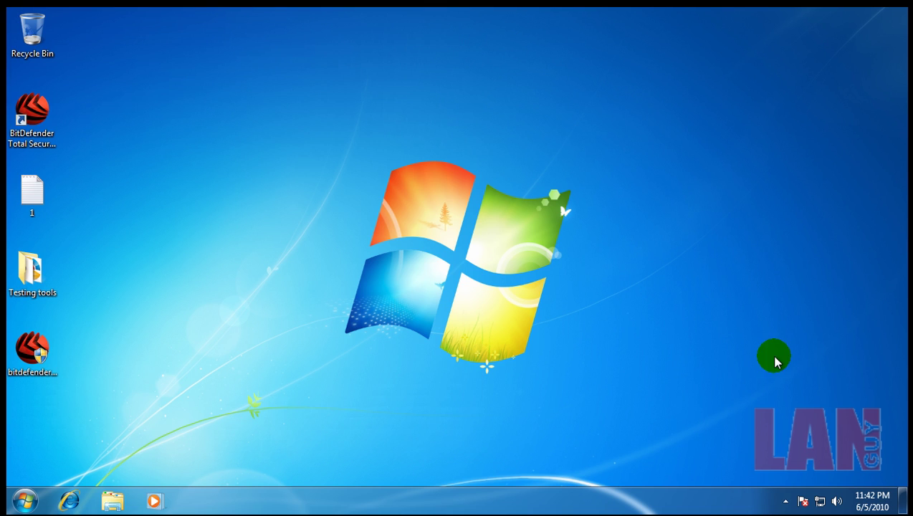
Open BitDefender from the hidden notification icons and submit the bug report for the Security Center critical error.
{"action": "left_click", "coordinate": [785, 501]}
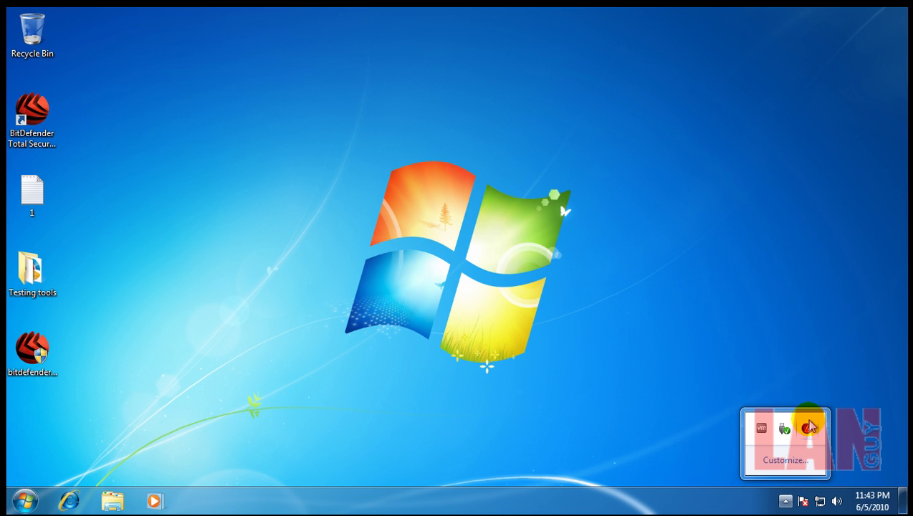
{"action": "double_click", "coordinate": [807, 428]}
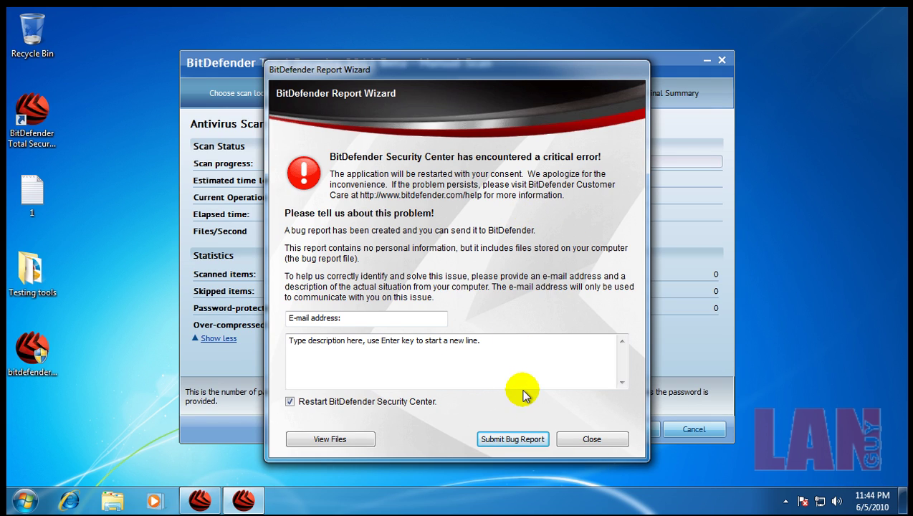
{"action": "left_click", "coordinate": [530, 440]}
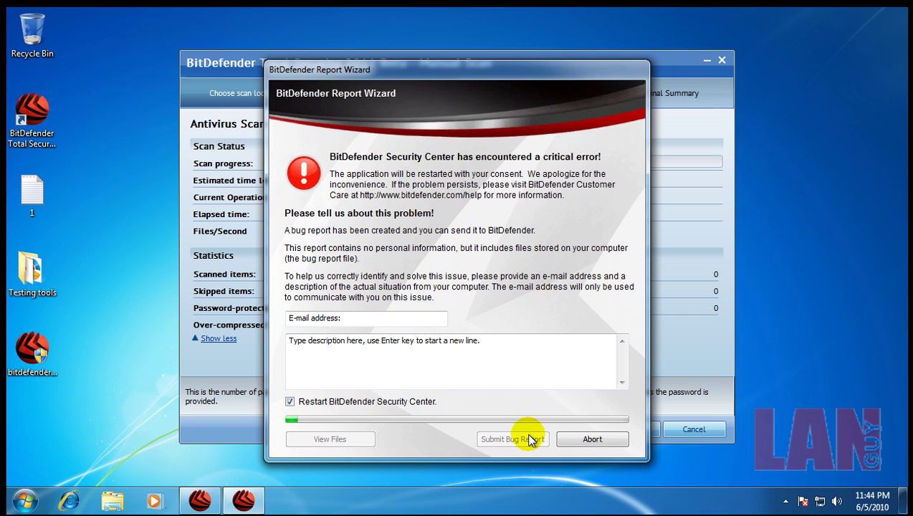
{"action": "left_click", "coordinate": [523, 438]}
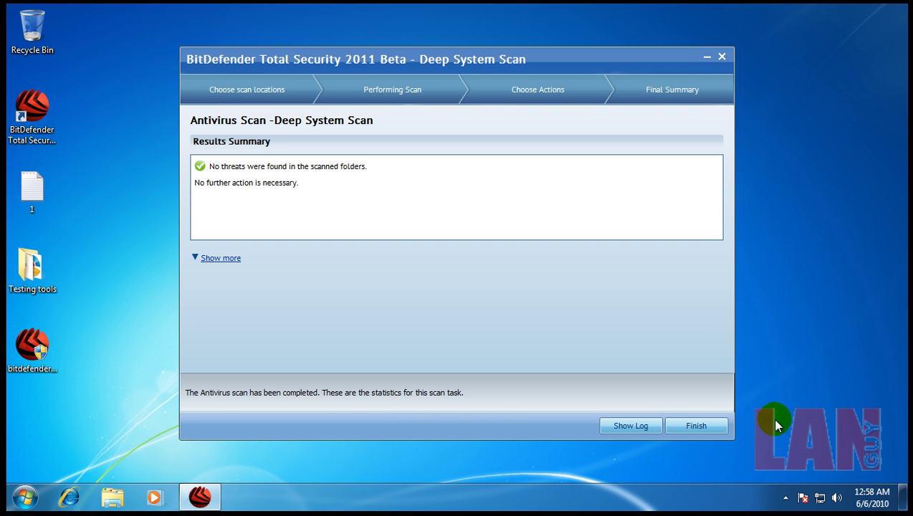
Finish the completed Deep System Scan and open Windows Explorer.
{"action": "left_click", "coordinate": [699, 426]}
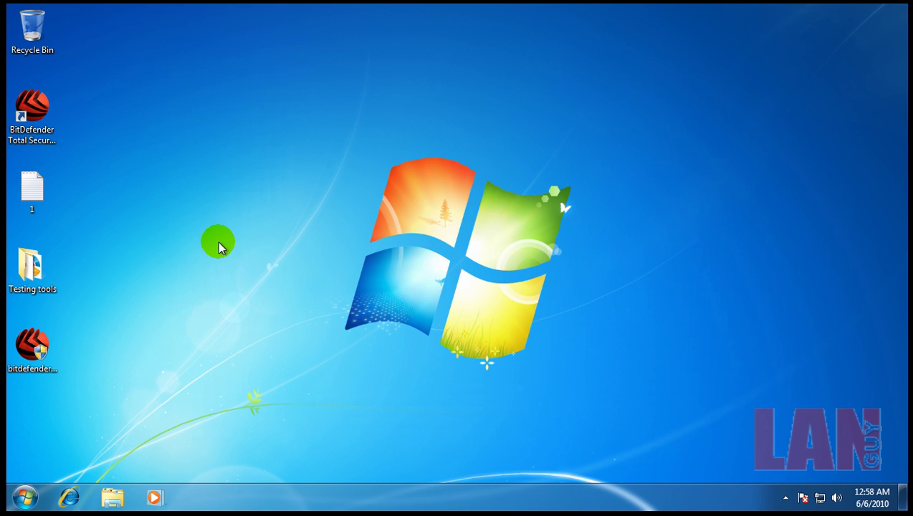
{"action": "left_click", "coordinate": [33, 265]}
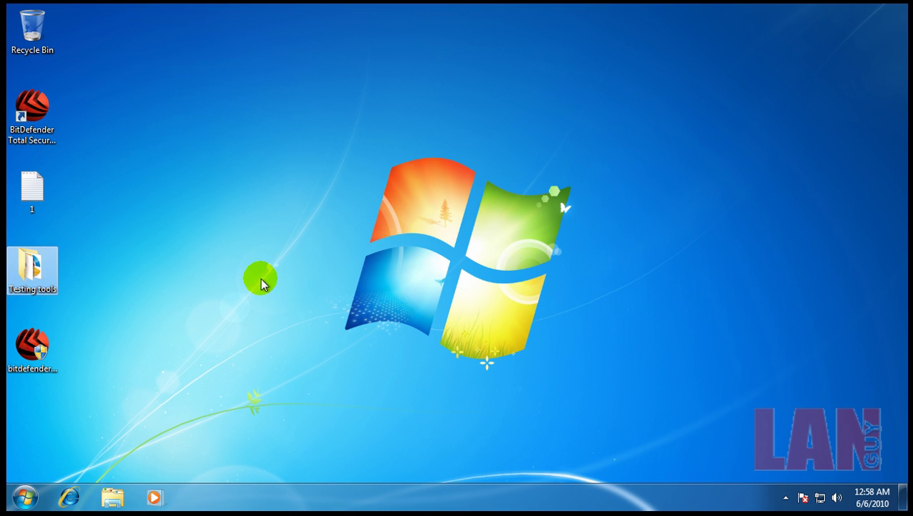
{"action": "left_click", "coordinate": [353, 289]}
{"action": "key", "text": "super+e"}
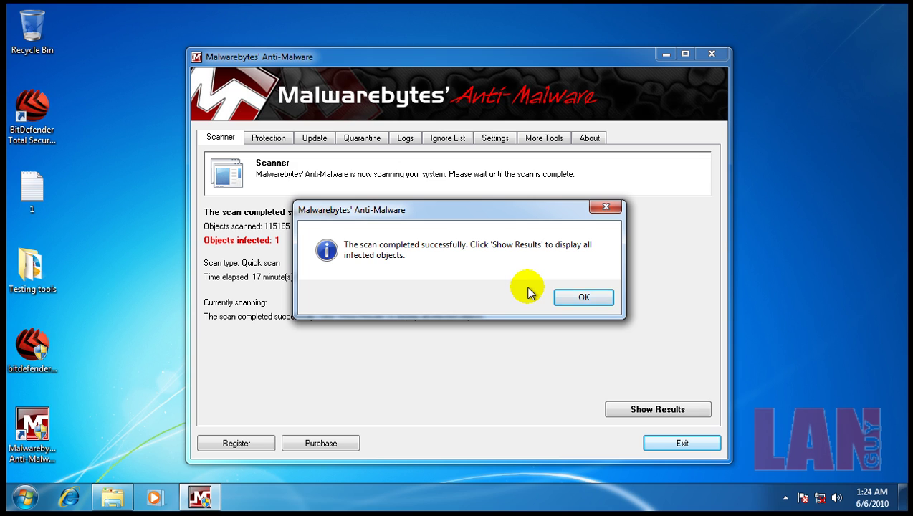
Display the Malwarebytes' Anti-Malware scan results and widen the Item and Vendor columns to read the full entries.
{"action": "left_click", "coordinate": [589, 300]}
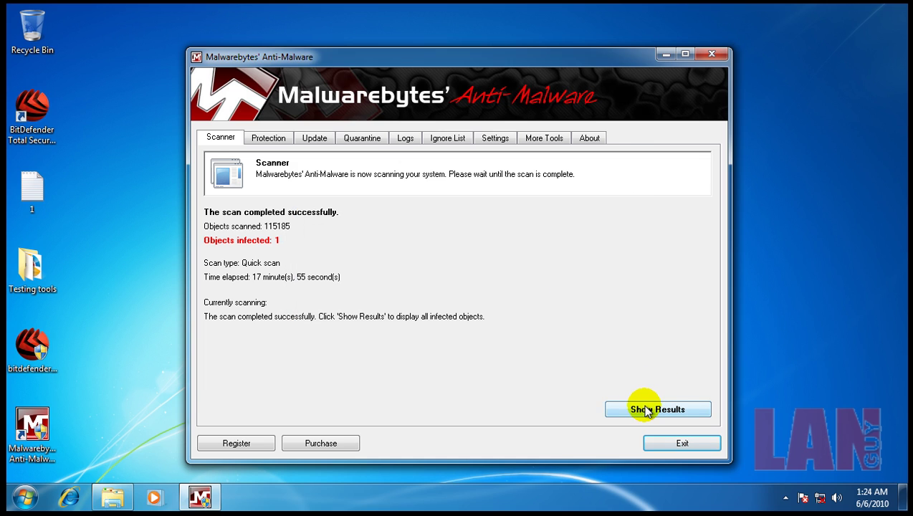
{"action": "left_click", "coordinate": [647, 410]}
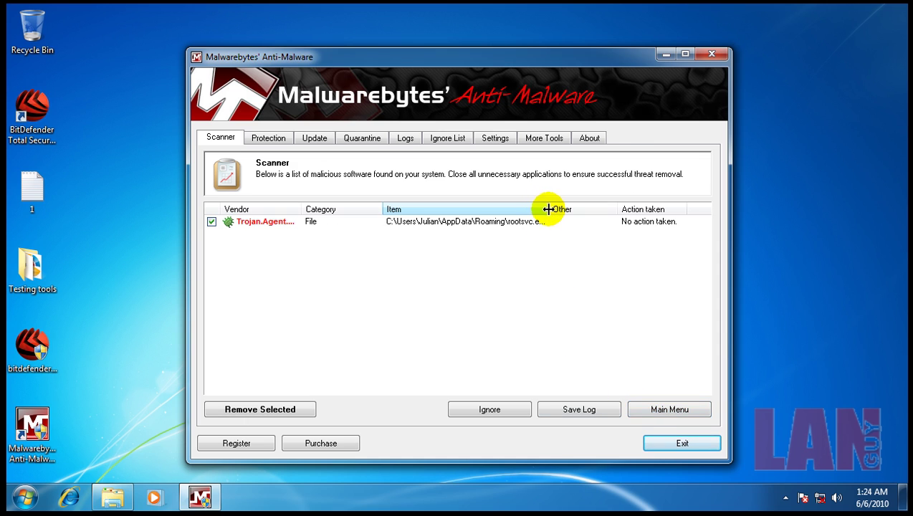
{"action": "left_click_drag", "start_coordinate": [548, 208], "coordinate": [635, 208]}
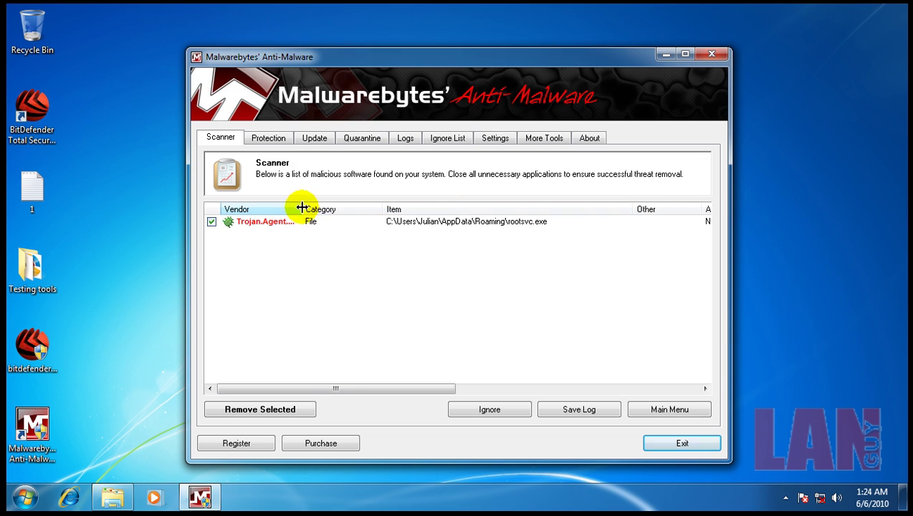
{"action": "left_click_drag", "start_coordinate": [301, 208], "coordinate": [325, 208]}
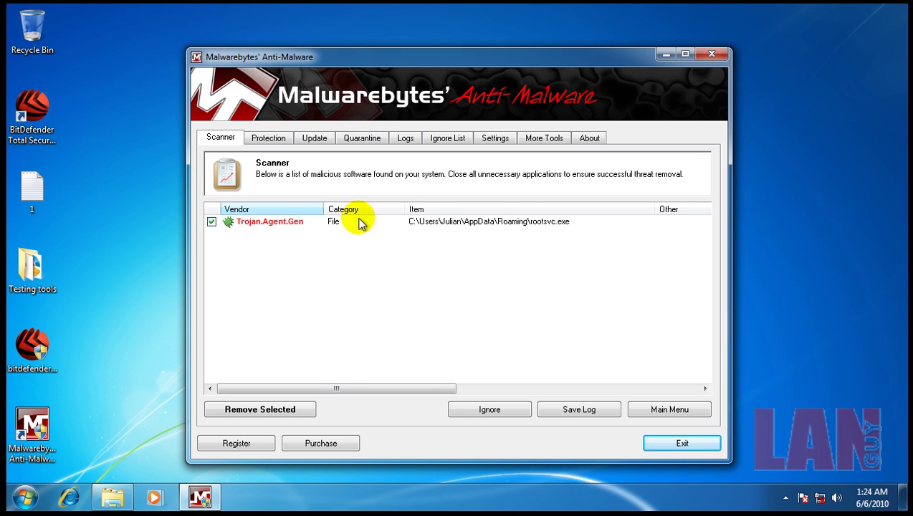
Remove the selected Trojan.Agent.Gen item, close the scan log and its confirmation message, and close Malwarebytes' Anti-Malware.
{"action": "left_click", "coordinate": [303, 410]}
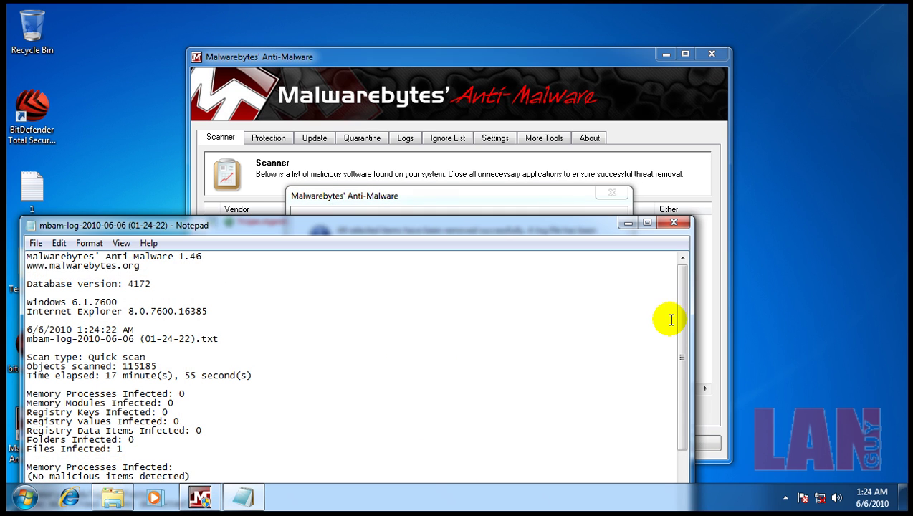
{"action": "left_click", "coordinate": [681, 219]}
{"action": "left_click", "coordinate": [588, 315]}
{"action": "left_click", "coordinate": [712, 54]}
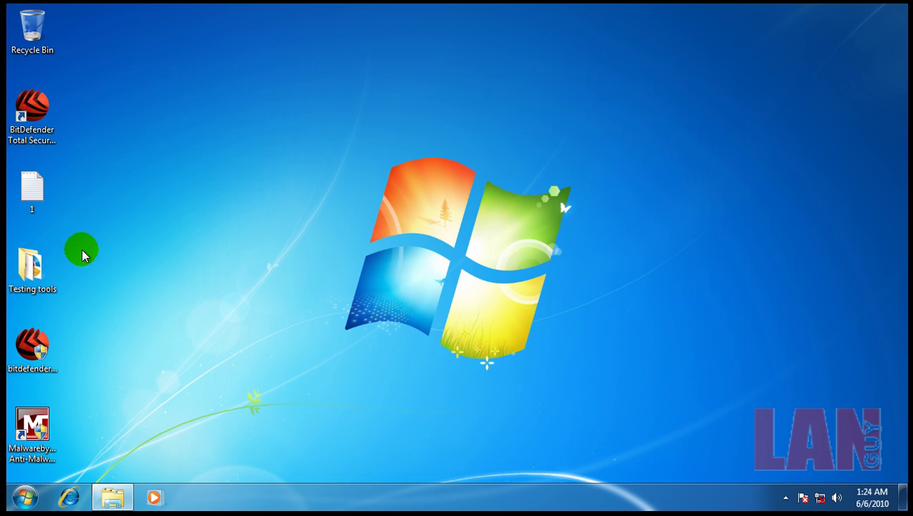
Open the Testing tools folder on the desktop and close the Hitman Pro 3.5 scan results.
{"action": "double_click", "coordinate": [23, 280]}
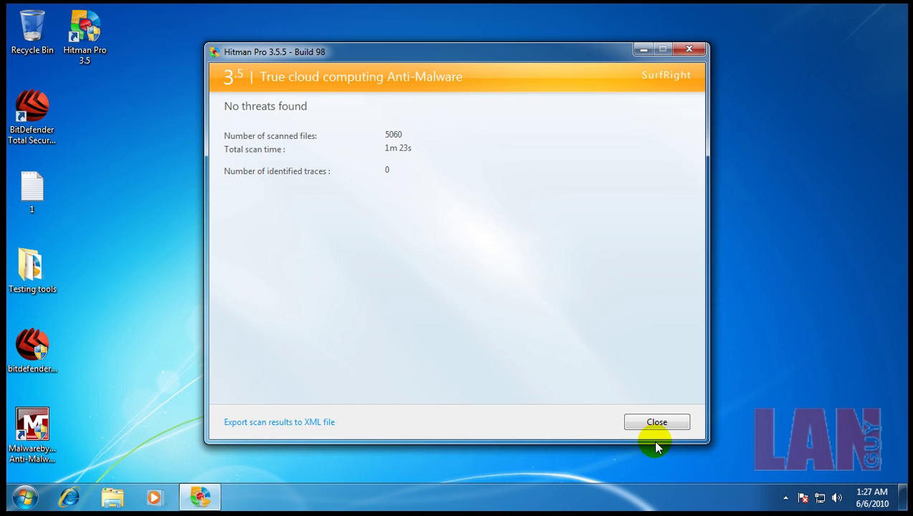
{"action": "left_click", "coordinate": [650, 424]}
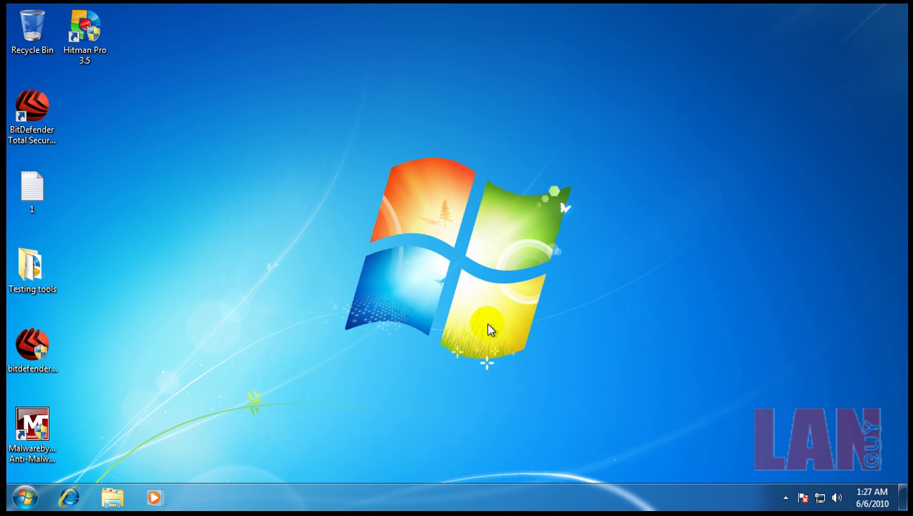
Check BitDefender's security status among the hidden notification icons.
{"action": "left_click", "coordinate": [785, 499]}
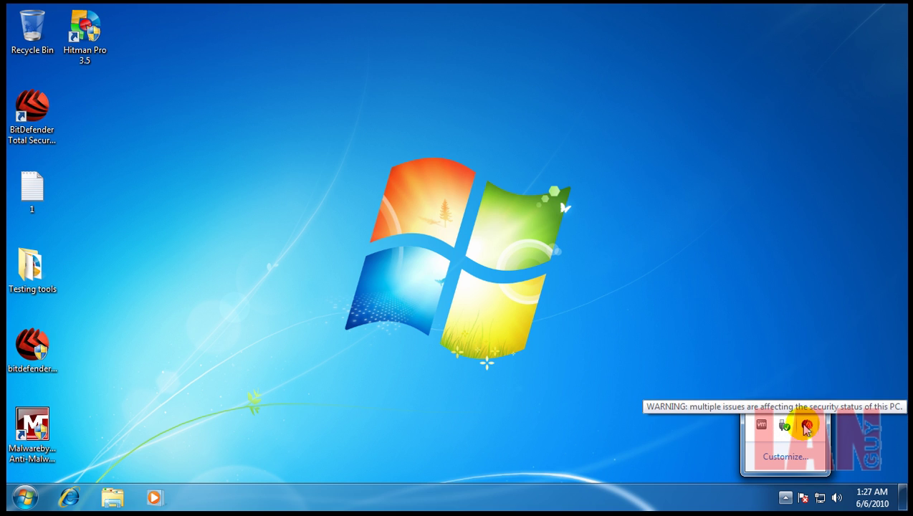
{"action": "left_click_drag", "start_coordinate": [807, 428], "coordinate": [738, 377]}
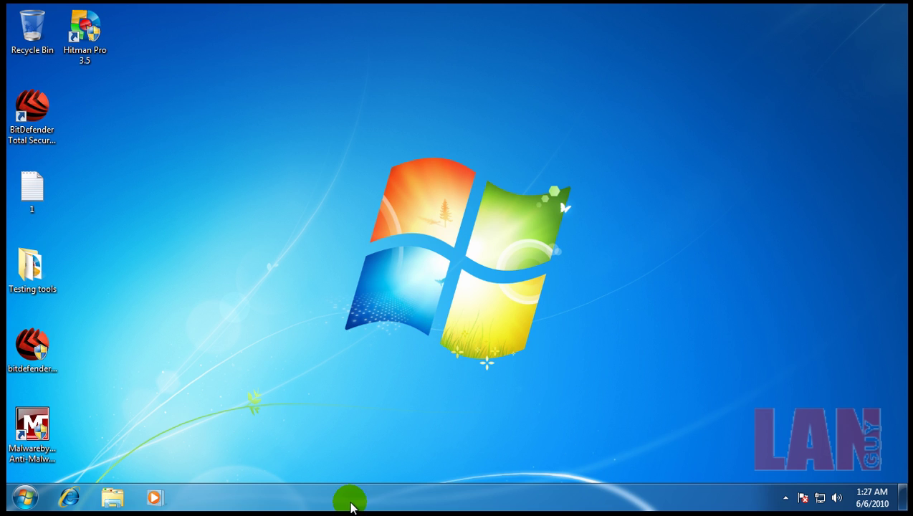
{"action": "right_click", "coordinate": [351, 506]}
{"action": "left_click", "coordinate": [259, 374]}
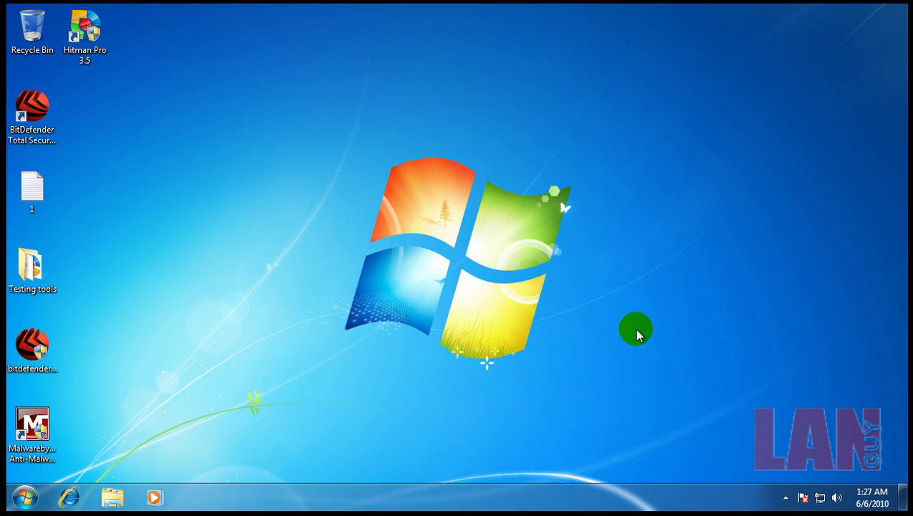
{"action": "mouse_move", "coordinate": [872, 498]}
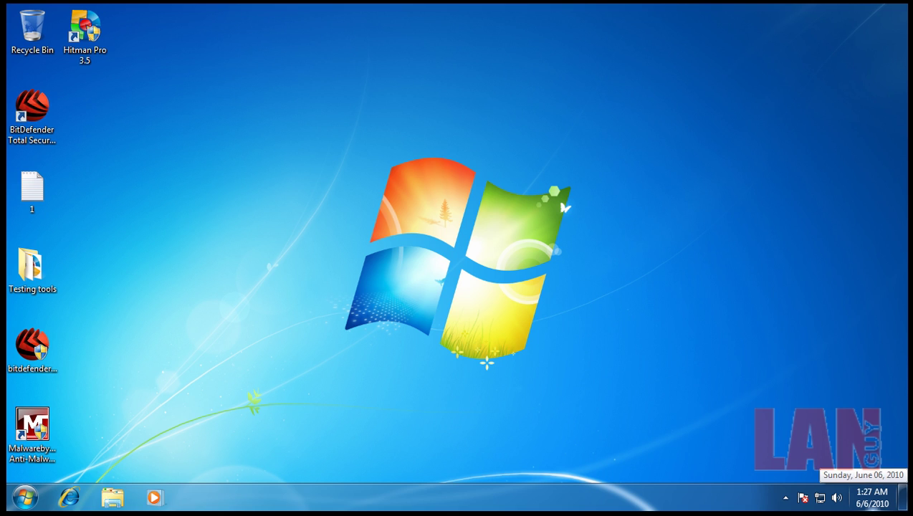